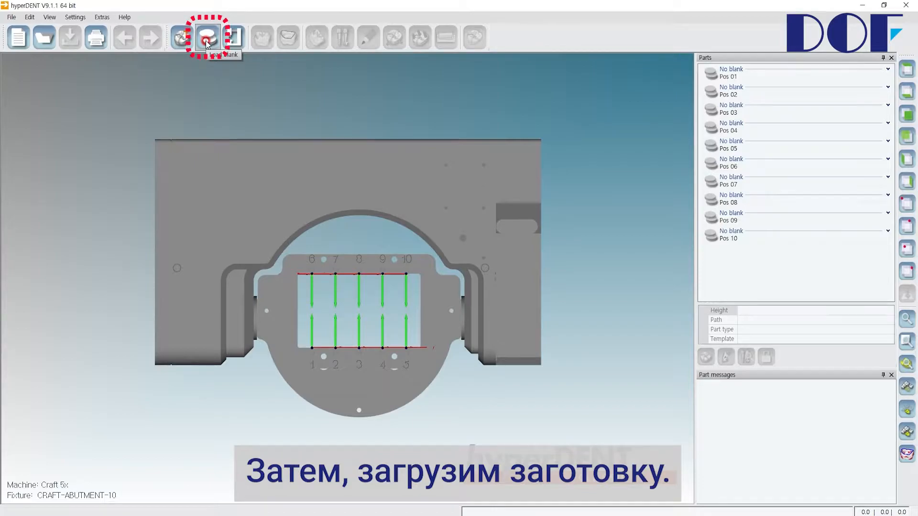
Load a new blank of type Titan Abutment-D10 into slot Pos 03 of the fixture.
{"action": "left_click", "coordinate": [207, 42]}
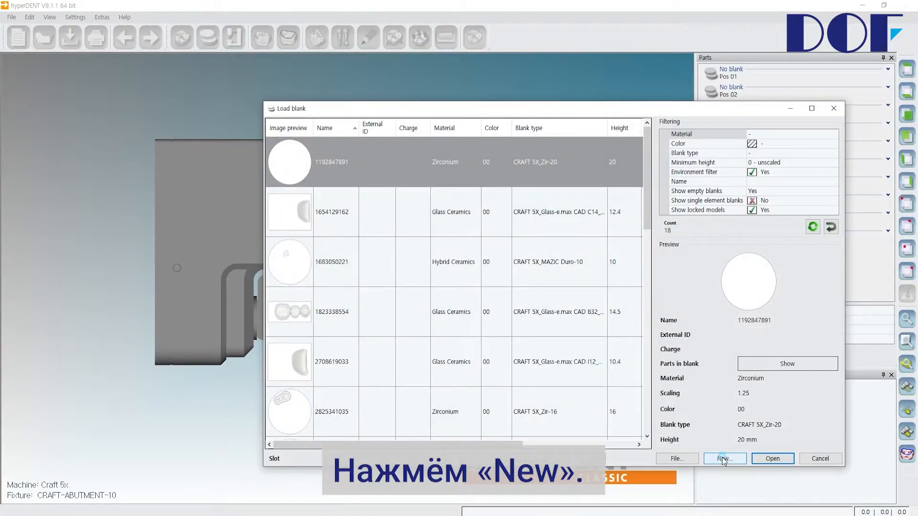
{"action": "left_click", "coordinate": [250, 186]}
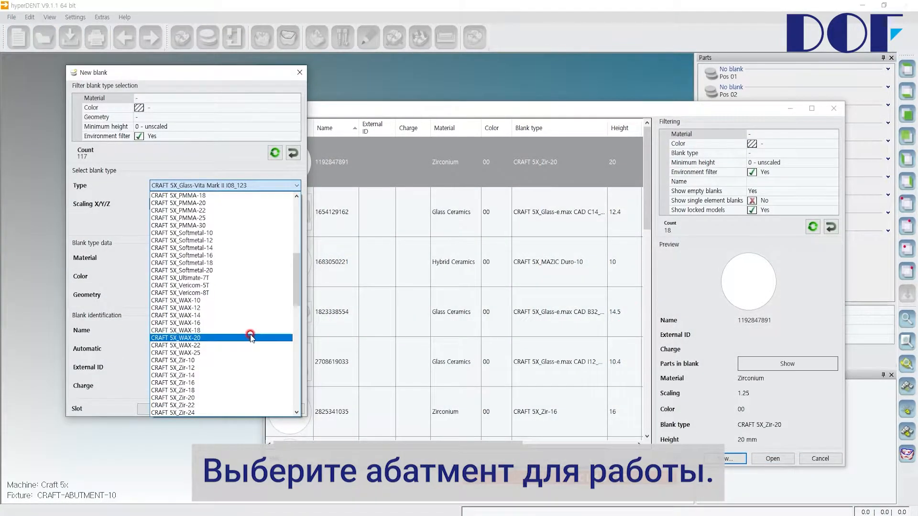
{"action": "scroll", "coordinate": [250, 336], "scroll_direction": "down", "scroll_amount": 2}
{"action": "scroll", "coordinate": [250, 335], "scroll_direction": "down", "scroll_amount": 7}
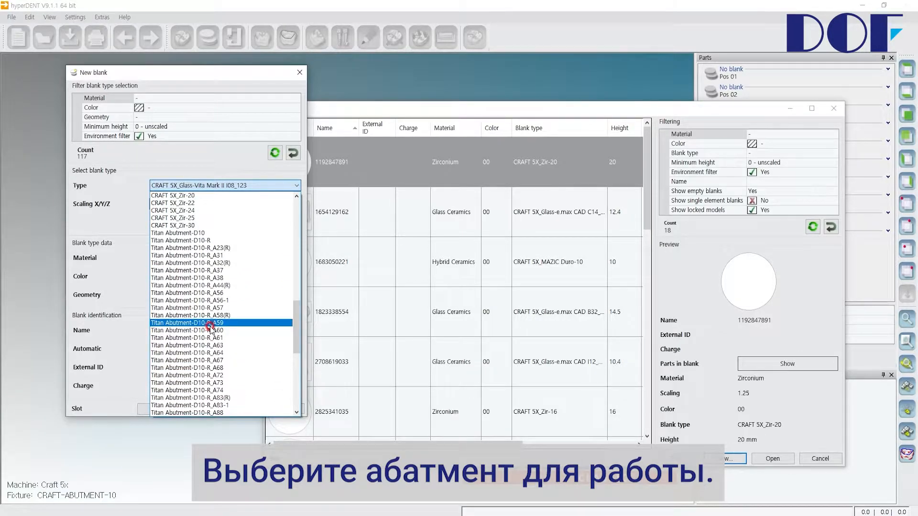
{"action": "left_click", "coordinate": [212, 234]}
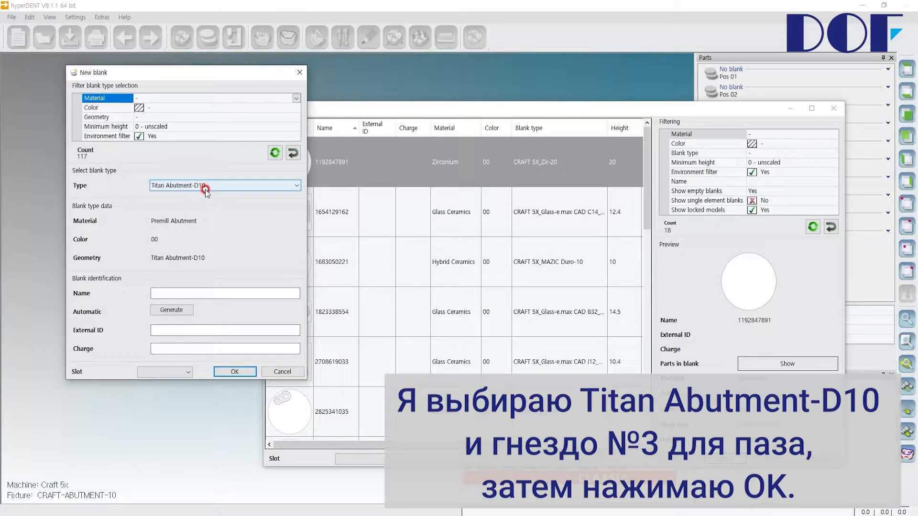
{"action": "left_click", "coordinate": [186, 372]}
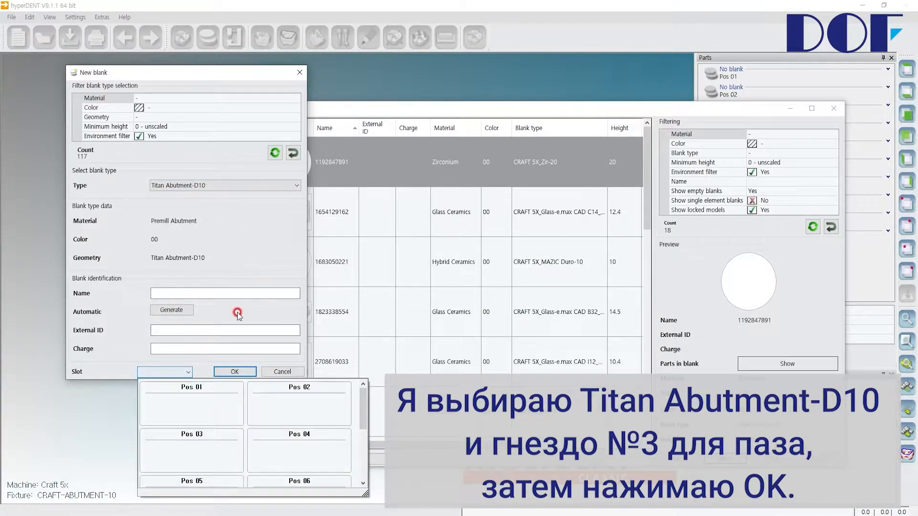
{"action": "left_click", "coordinate": [225, 450]}
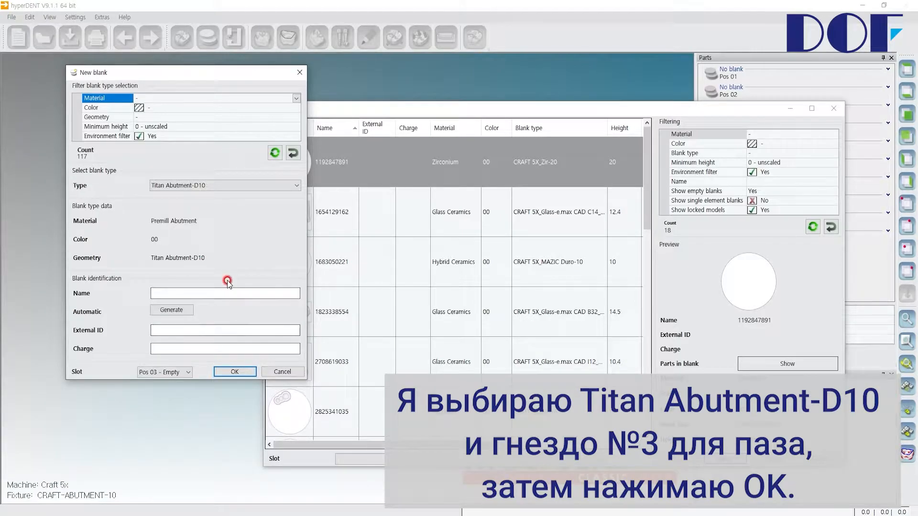
{"action": "left_click", "coordinate": [246, 372]}
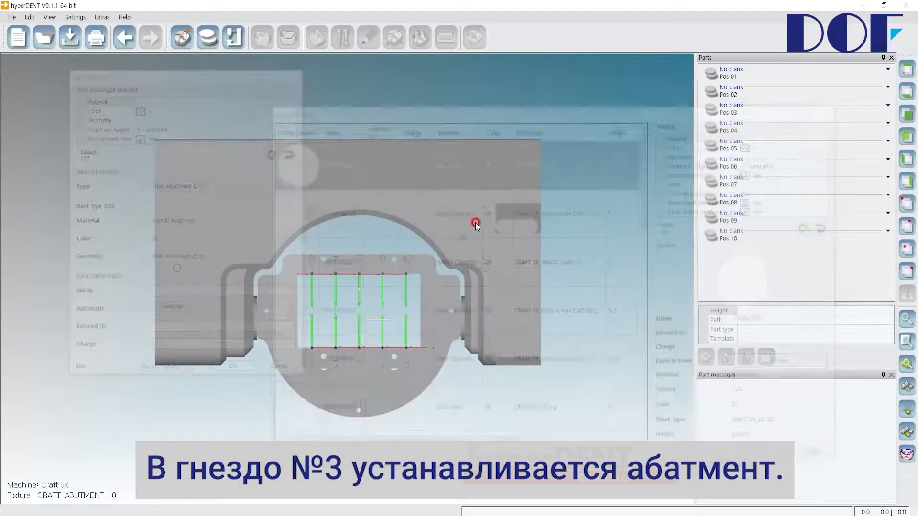
{"action": "scroll", "coordinate": [358, 348], "scroll_direction": "up", "scroll_amount": 5}
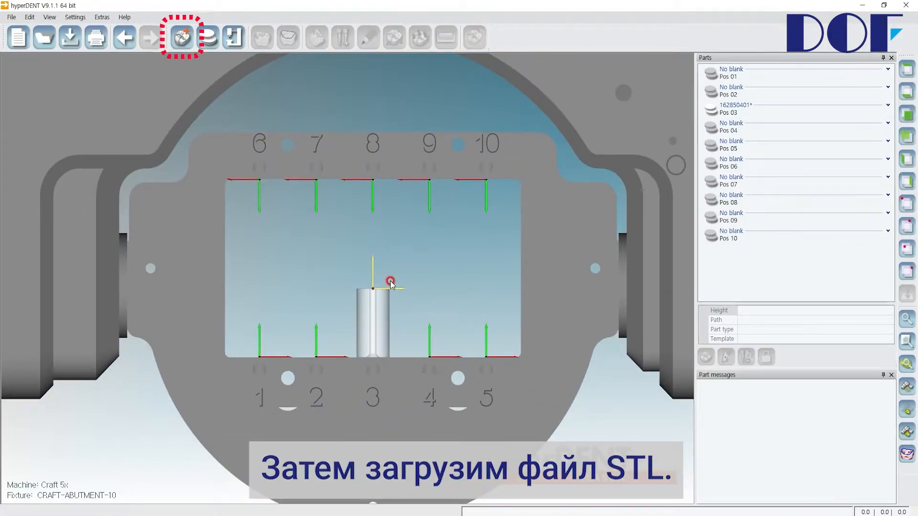
{"action": "left_click", "coordinate": [180, 46]}
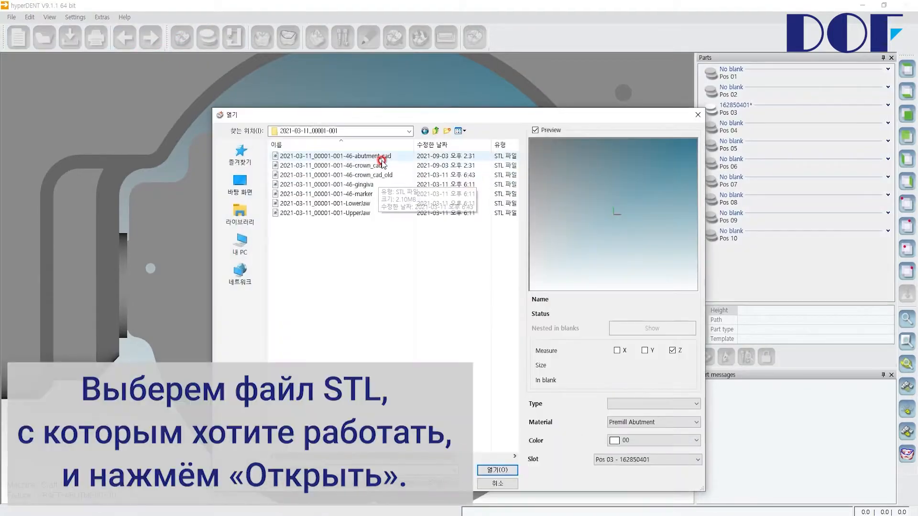
{"action": "left_click", "coordinate": [382, 159]}
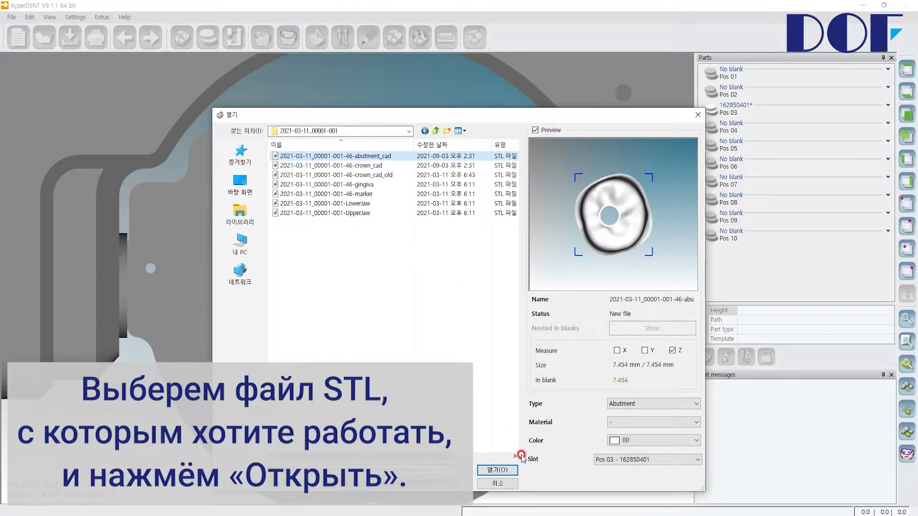
{"action": "left_click", "coordinate": [507, 471]}
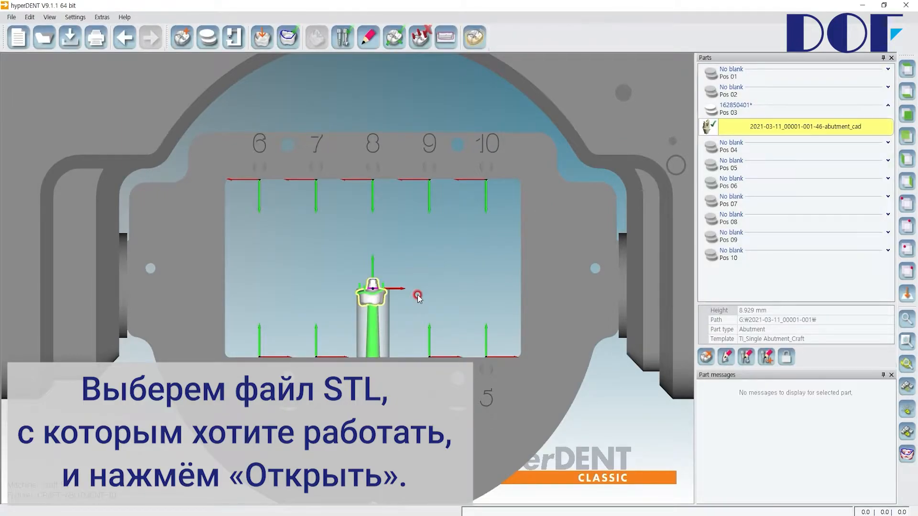
Start the Adjust part on screwchannel axis function for the loaded abutment.
{"action": "scroll", "coordinate": [372, 296], "scroll_direction": "down", "scroll_amount": 1}
{"action": "scroll", "coordinate": [373, 297], "scroll_direction": "up", "scroll_amount": 10}
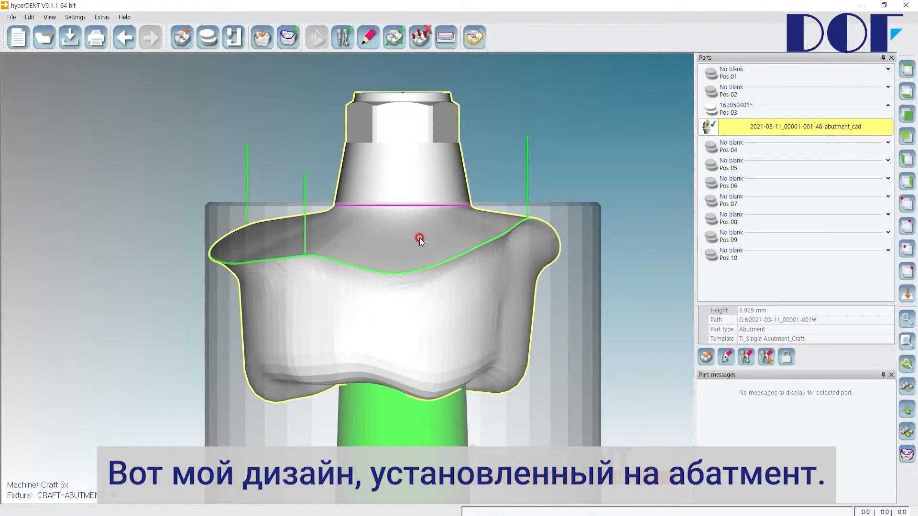
{"action": "scroll", "coordinate": [392, 214], "scroll_direction": "up", "scroll_amount": 6}
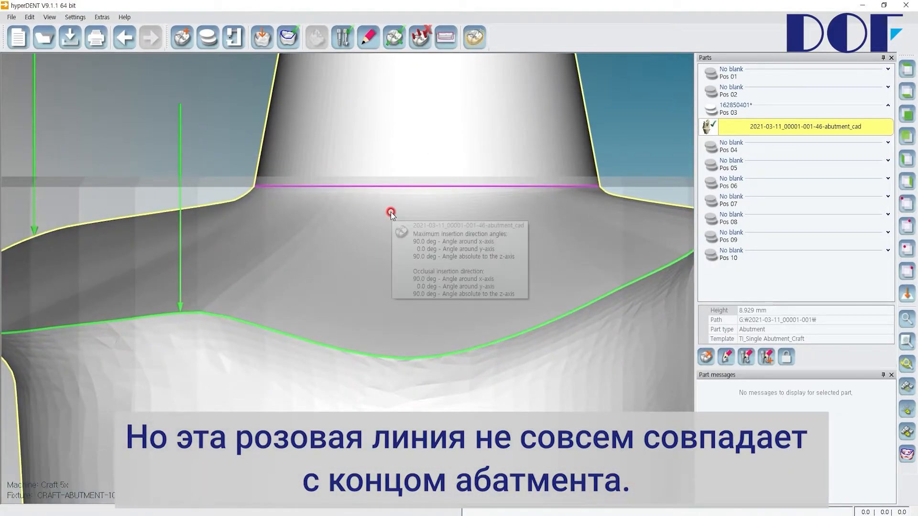
{"action": "middle_click_drag", "start_coordinate": [263, 187], "coordinate": [303, 277]}
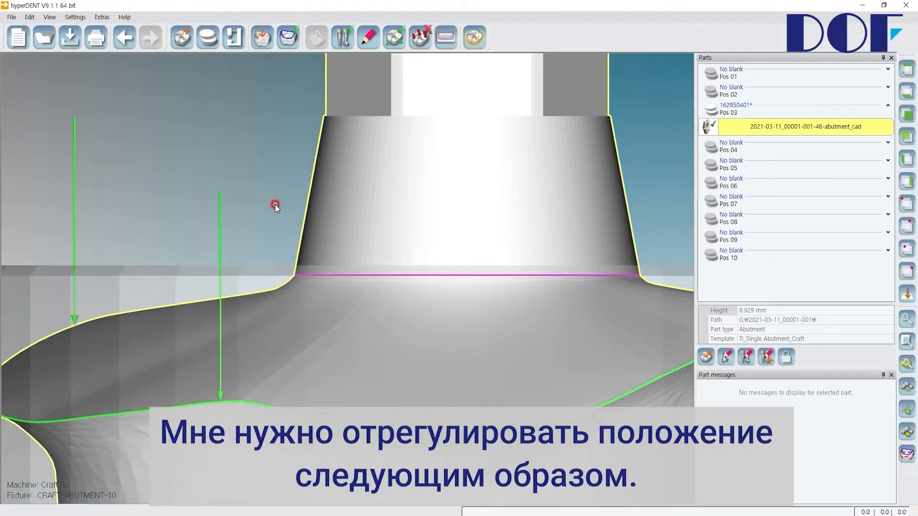
{"action": "right_click", "coordinate": [371, 178]}
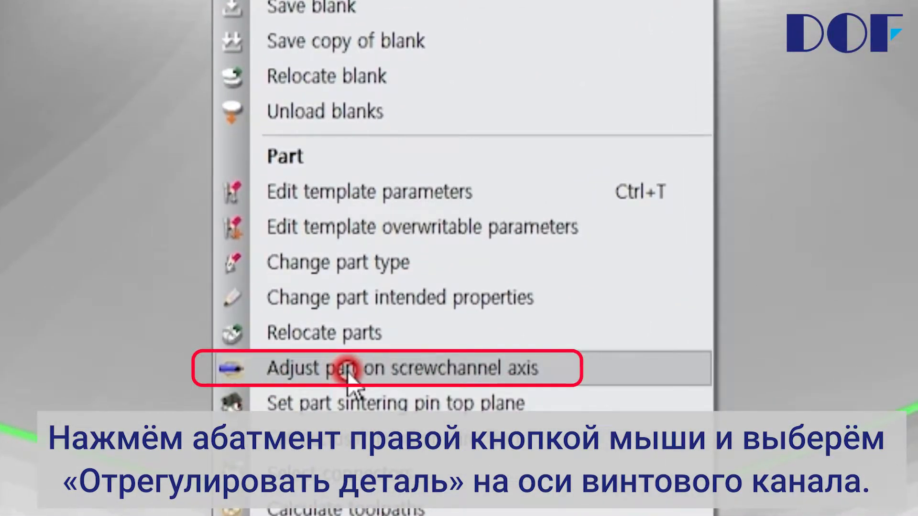
{"action": "left_click", "coordinate": [460, 374]}
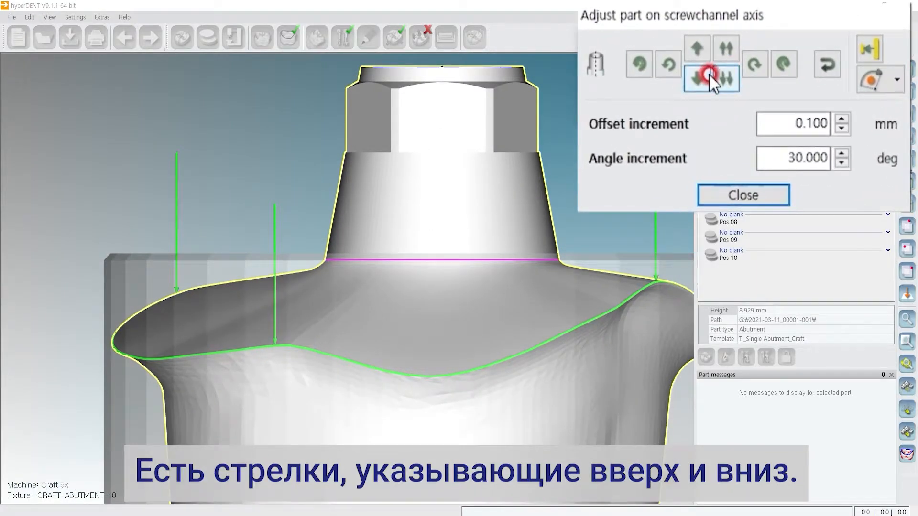
Try shifting the abutment down and up along the screw channel axis in 0.100 mm increments.
{"action": "left_click", "coordinate": [697, 77]}
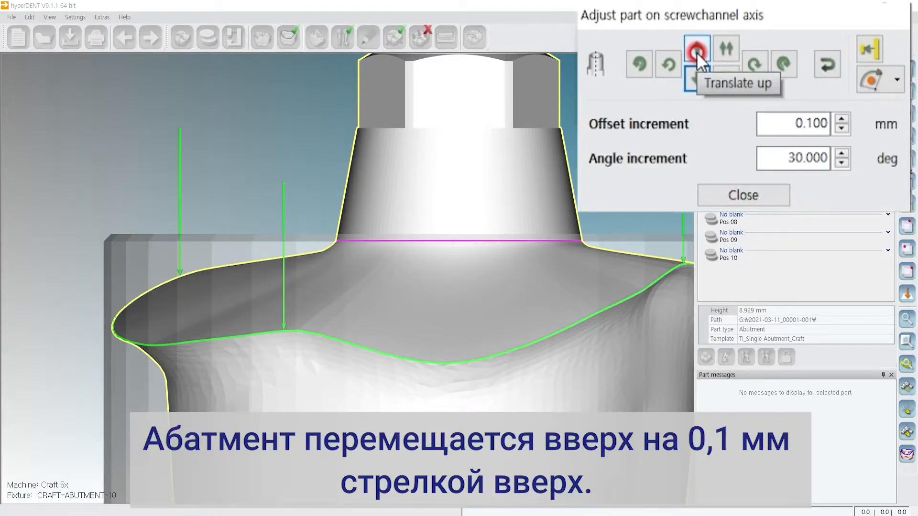
{"action": "left_click", "coordinate": [696, 53]}
{"action": "left_click", "coordinate": [398, 258]}
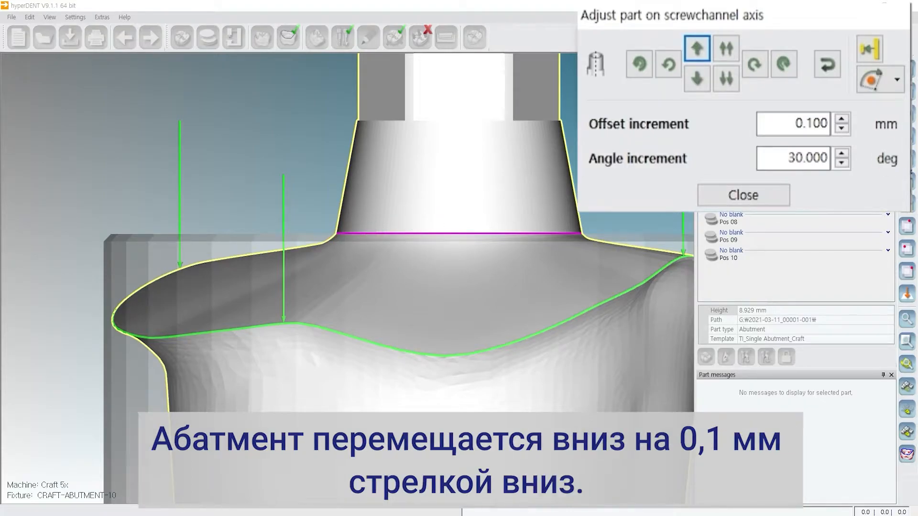
{"action": "left_click", "coordinate": [697, 79]}
{"action": "left_click", "coordinate": [478, 198]}
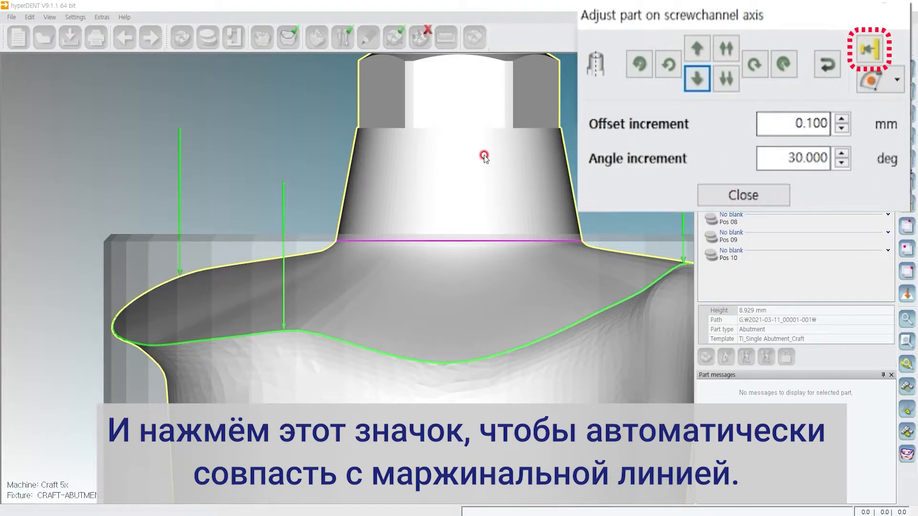
Align the abutment's magenta margin line automatically with the blank's bottom face by picking the line and that face.
{"action": "left_click", "coordinate": [879, 38]}
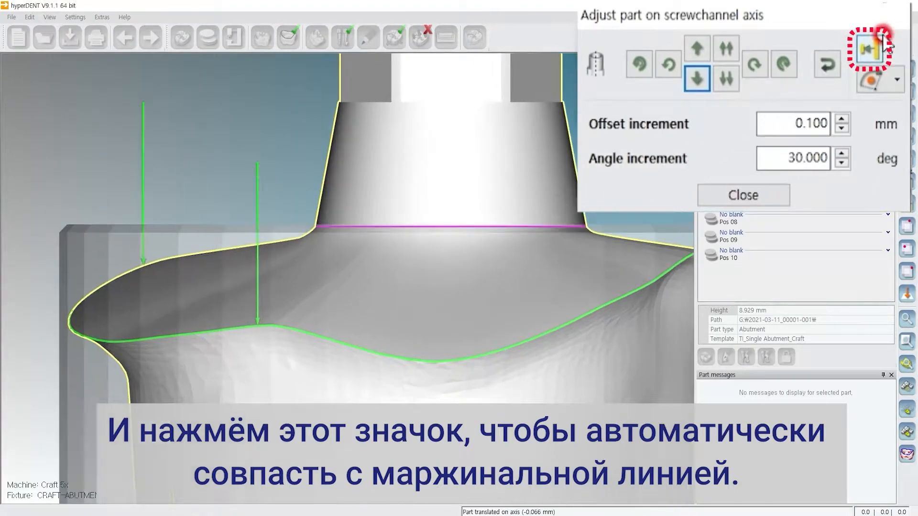
{"action": "left_click", "coordinate": [877, 53]}
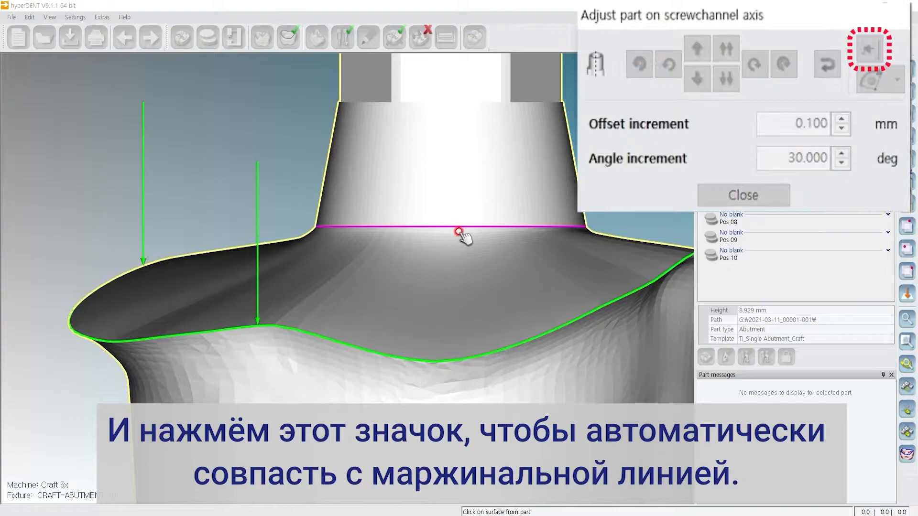
{"action": "scroll", "coordinate": [374, 242], "scroll_direction": "up", "scroll_amount": 5}
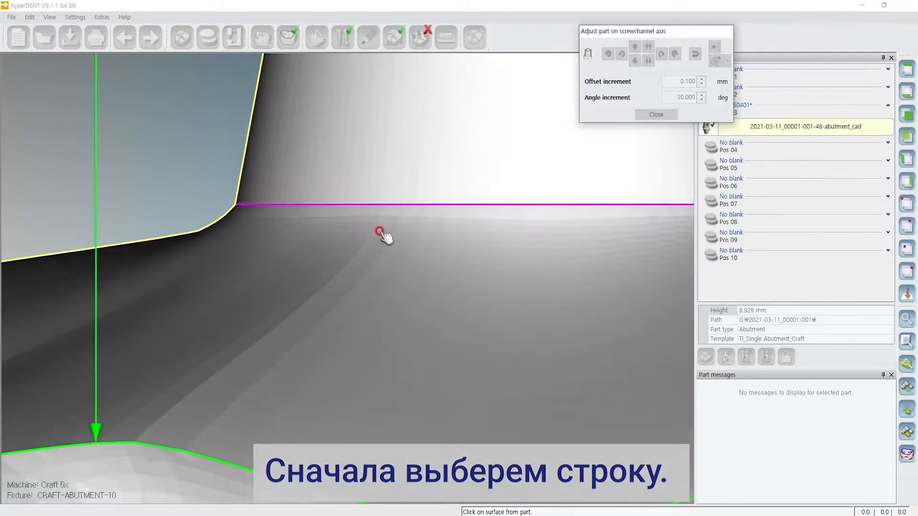
{"action": "left_click", "coordinate": [348, 201]}
{"action": "middle_click_drag", "start_coordinate": [375, 203], "coordinate": [302, 233]}
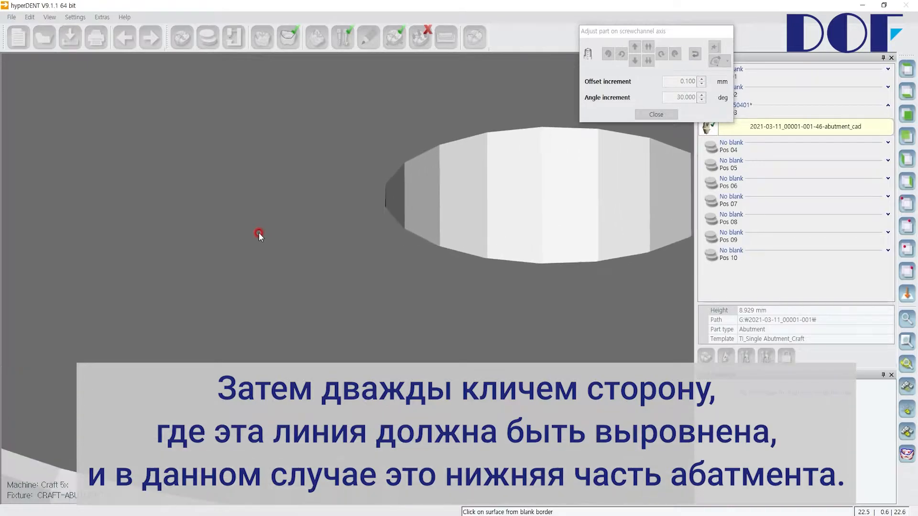
{"action": "scroll", "coordinate": [261, 232], "scroll_direction": "down", "scroll_amount": 2}
{"action": "scroll", "coordinate": [261, 231], "scroll_direction": "down", "scroll_amount": 1}
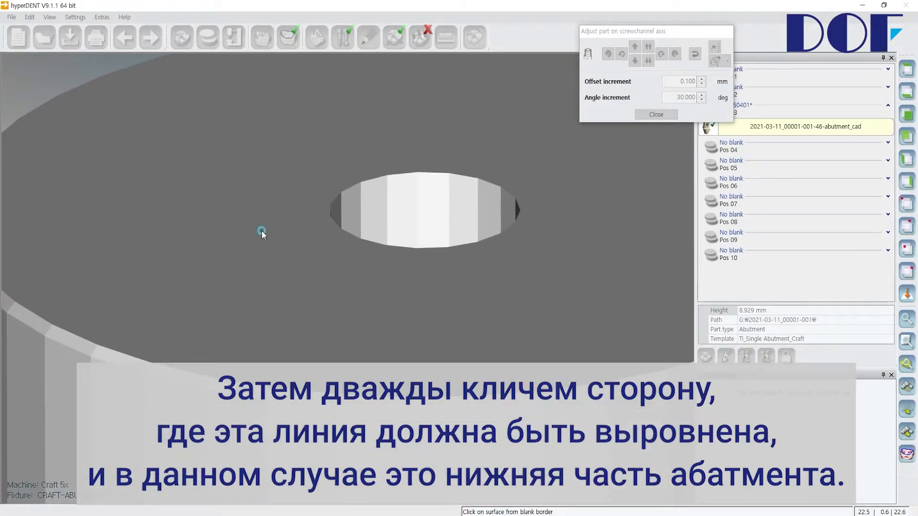
{"action": "double_click", "coordinate": [262, 230]}
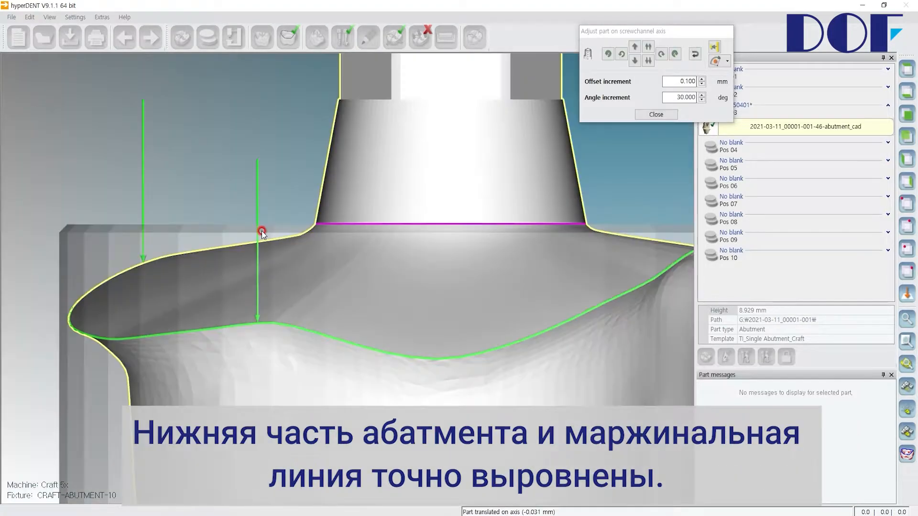
Inspect the margin line against the blank's edge, close the axis adjustment and view the abutment's position in the blank.
{"action": "scroll", "coordinate": [313, 224], "scroll_direction": "up", "scroll_amount": 5}
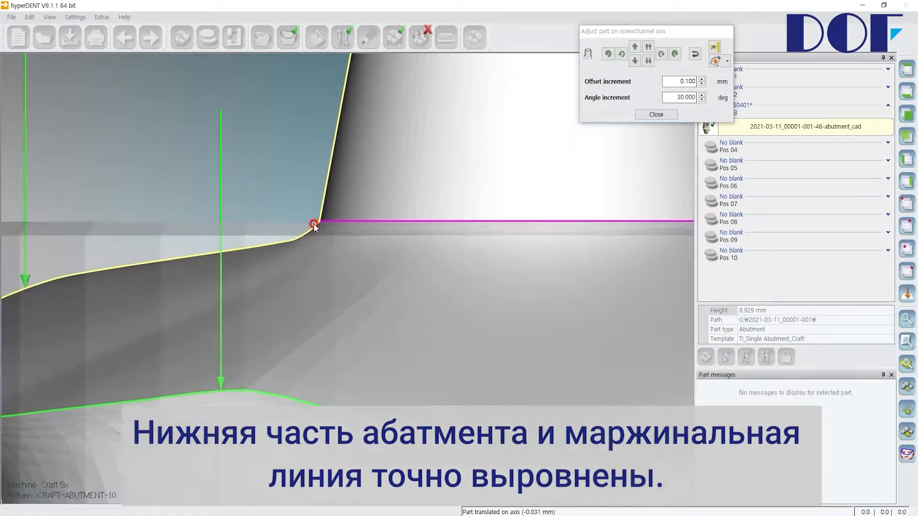
{"action": "scroll", "coordinate": [314, 223], "scroll_direction": "up", "scroll_amount": 2}
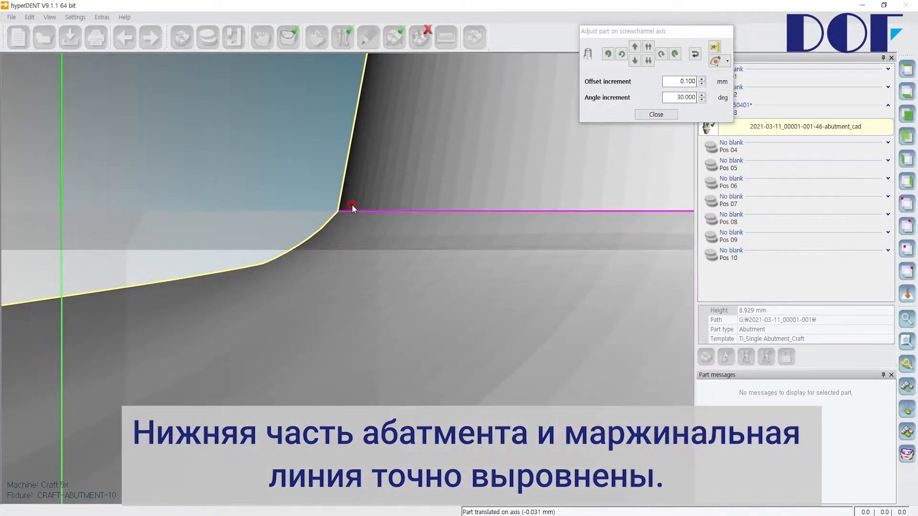
{"action": "scroll", "coordinate": [363, 219], "scroll_direction": "down", "scroll_amount": 4}
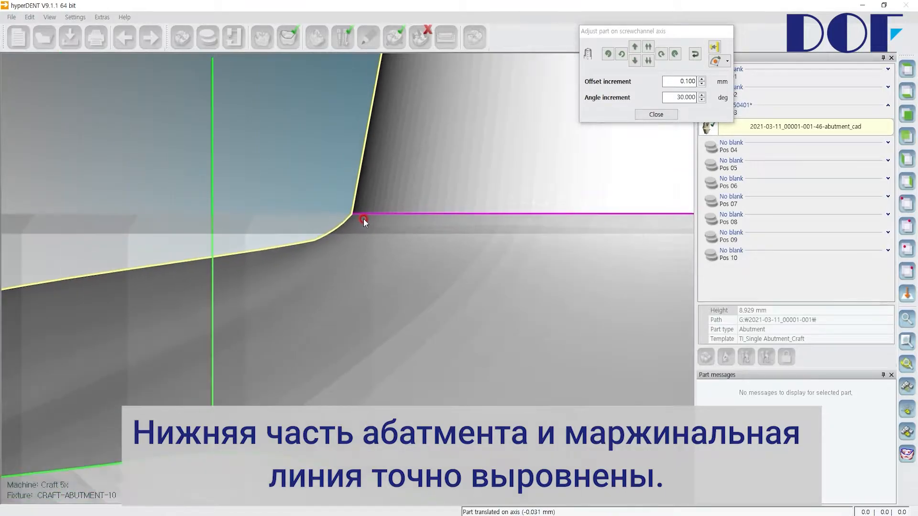
{"action": "scroll", "coordinate": [363, 219], "scroll_direction": "down", "scroll_amount": 3}
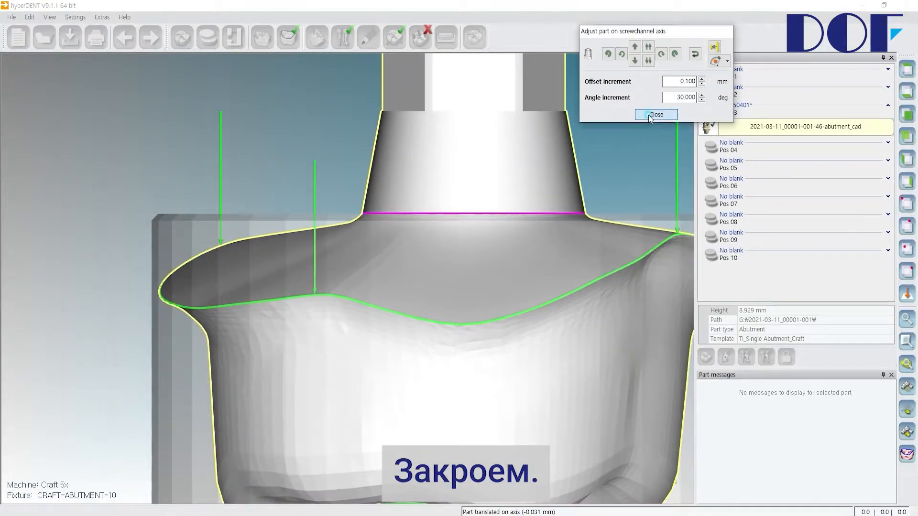
{"action": "left_click", "coordinate": [649, 115]}
{"action": "scroll", "coordinate": [483, 194], "scroll_direction": "down", "scroll_amount": 5}
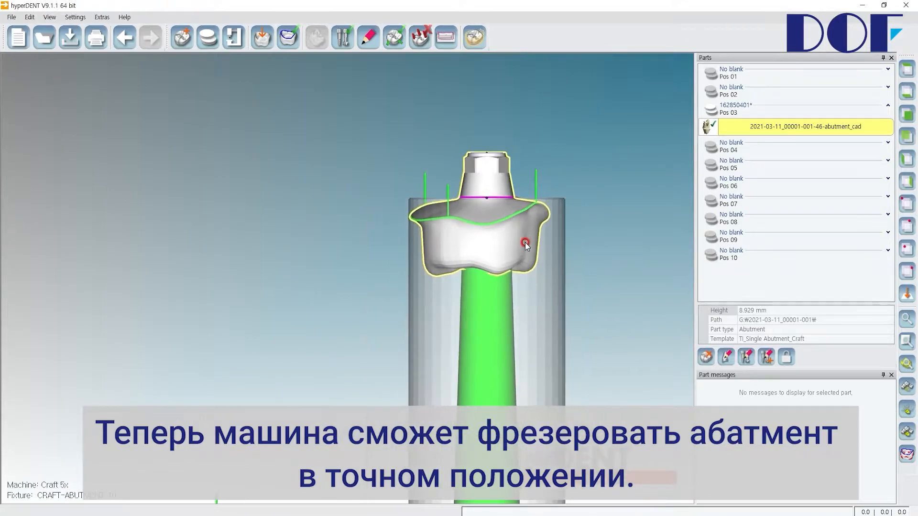
{"action": "middle_click_drag", "start_coordinate": [532, 268], "coordinate": [496, 265]}
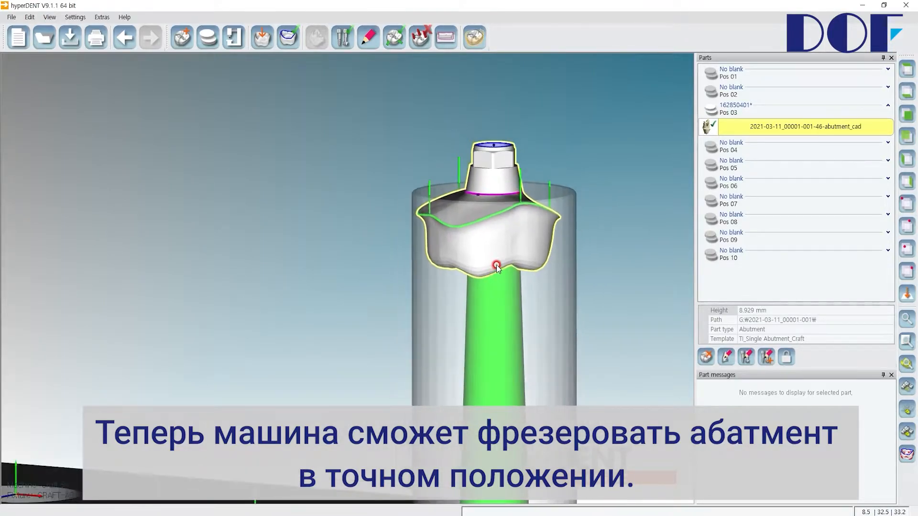
{"action": "scroll", "coordinate": [503, 254], "scroll_direction": "down", "scroll_amount": 3}
{"action": "middle_click_drag", "start_coordinate": [523, 293], "coordinate": [437, 253]}
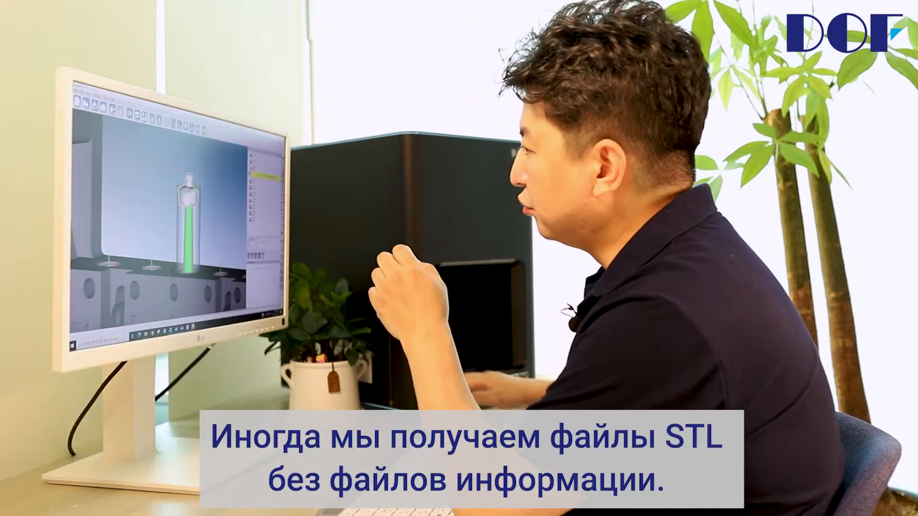
{"action": "mouse_move", "coordinate": [146, 334]}
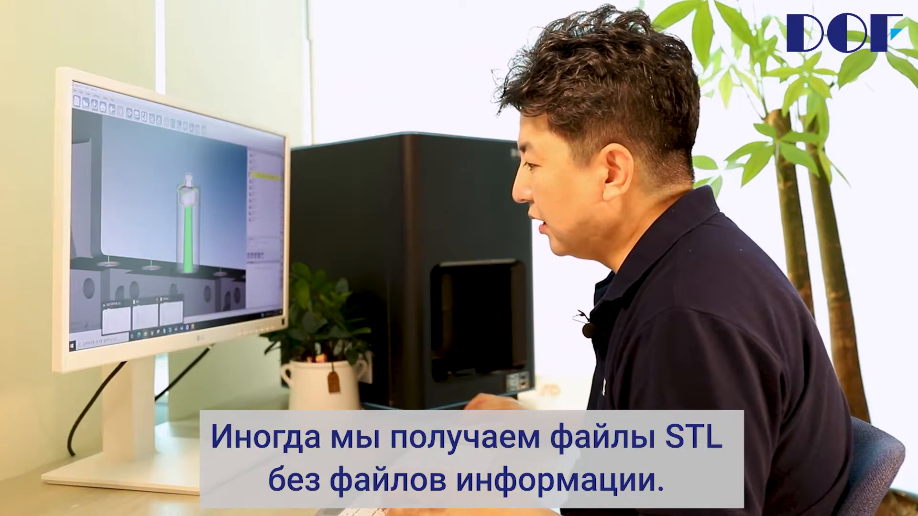
{"action": "left_click", "coordinate": [117, 320]}
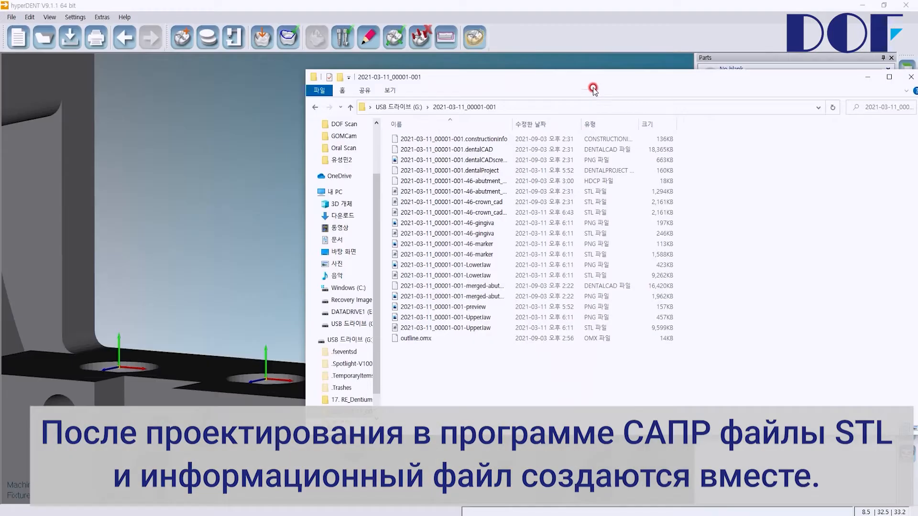
{"action": "left_click_drag", "start_coordinate": [593, 90], "coordinate": [480, 102]}
{"action": "left_click_drag", "start_coordinate": [401, 138], "coordinate": [520, 138]}
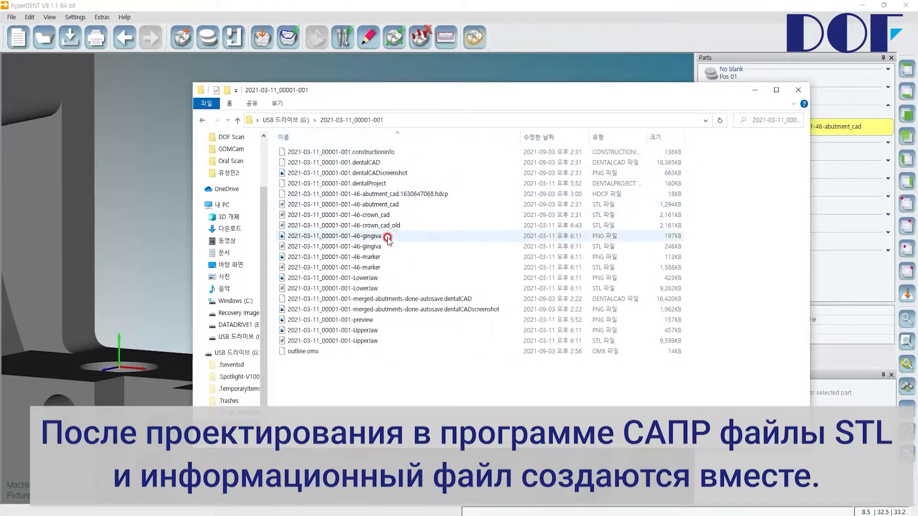
{"action": "left_click", "coordinate": [373, 227]}
{"action": "left_click", "coordinate": [374, 215]}
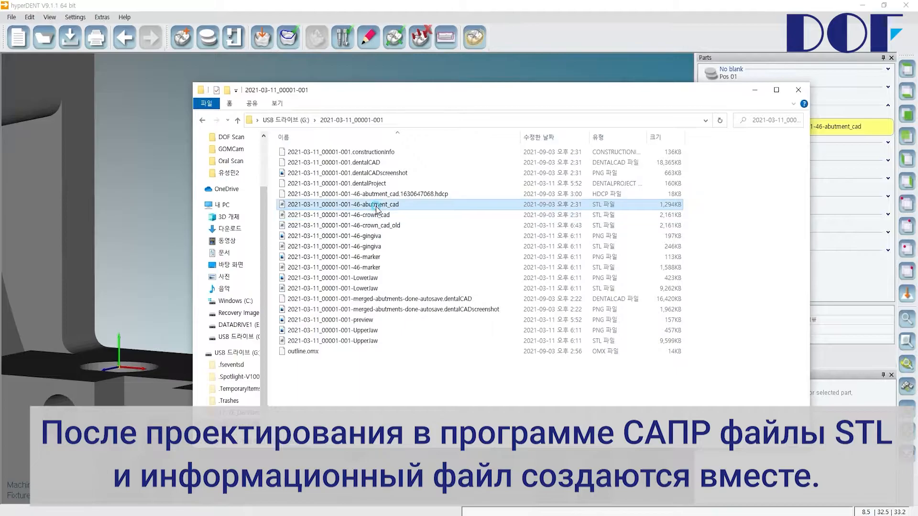
{"action": "left_click", "coordinate": [377, 205]}
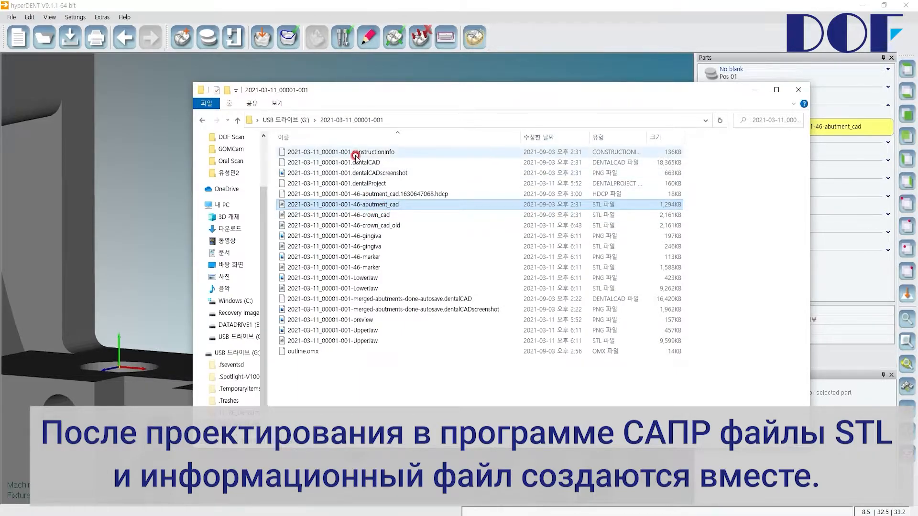
Open the 2021-03-11_00001-001.constructionInfo file in Notepad without making it the default app, and review the stored tooth parameters.
{"action": "left_click", "coordinate": [373, 153]}
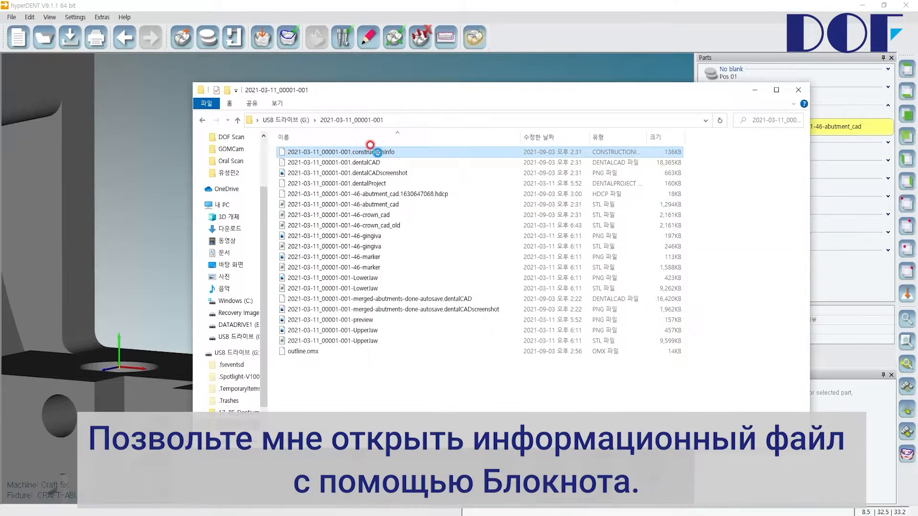
{"action": "right_click", "coordinate": [377, 153]}
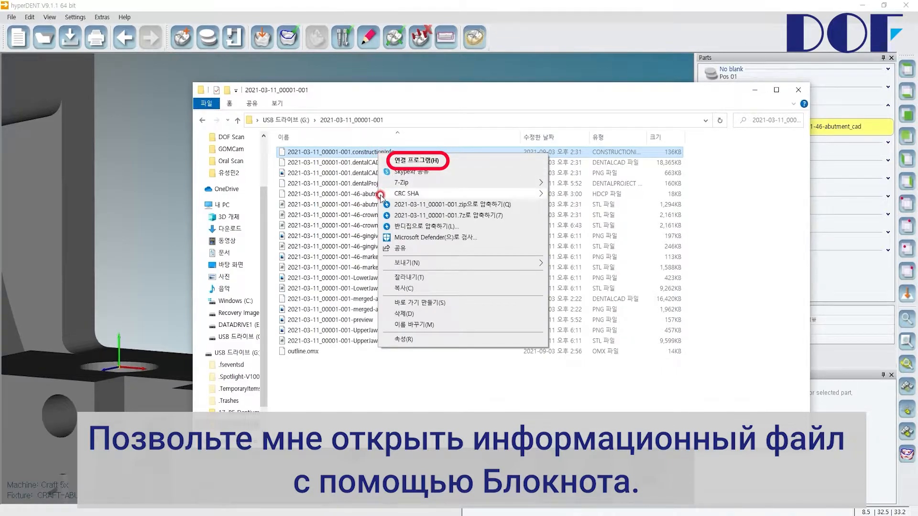
{"action": "left_click", "coordinate": [410, 160]}
{"action": "left_click", "coordinate": [410, 207]}
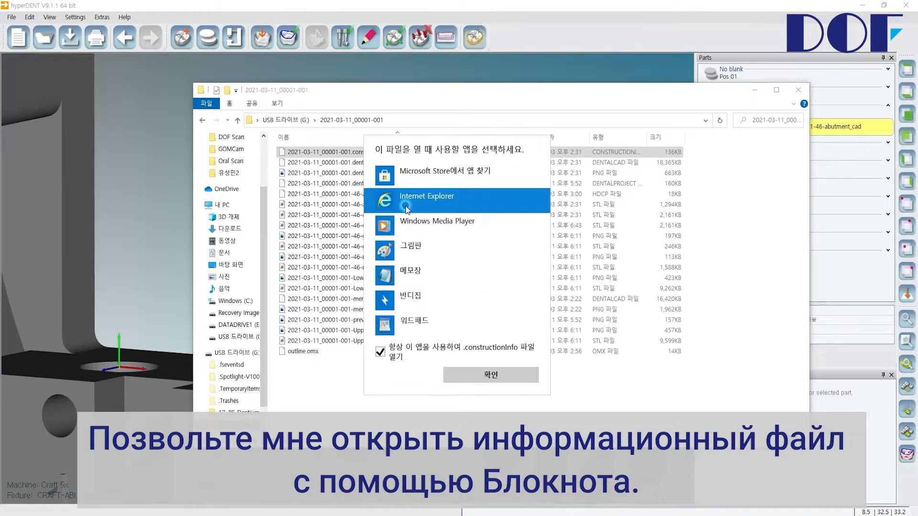
{"action": "left_click", "coordinate": [380, 352]}
{"action": "left_click", "coordinate": [393, 276]}
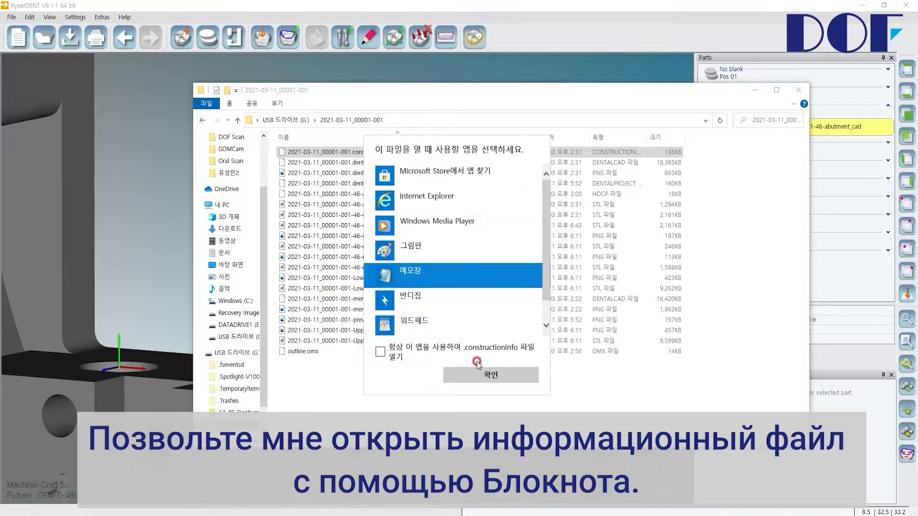
{"action": "left_click", "coordinate": [487, 374]}
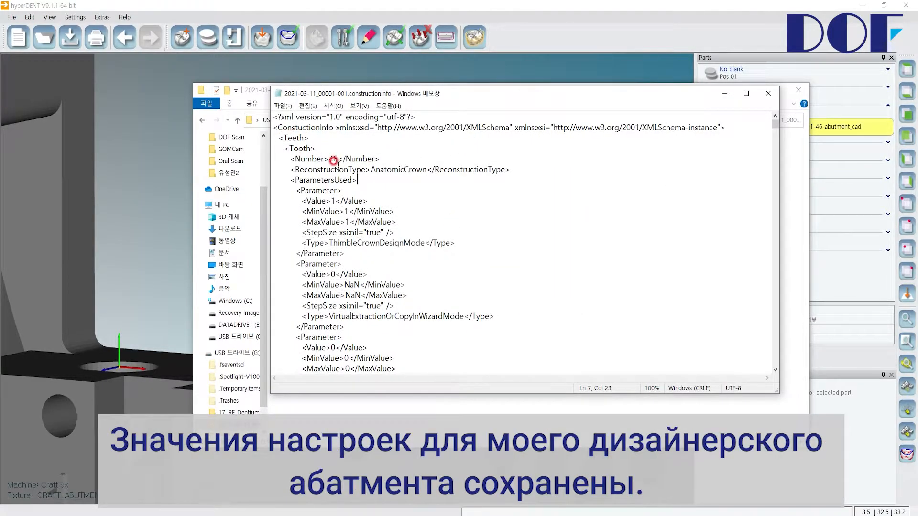
{"action": "left_click_drag", "start_coordinate": [290, 158], "coordinate": [480, 307]}
{"action": "scroll", "coordinate": [479, 307], "scroll_direction": "down", "scroll_amount": 8}
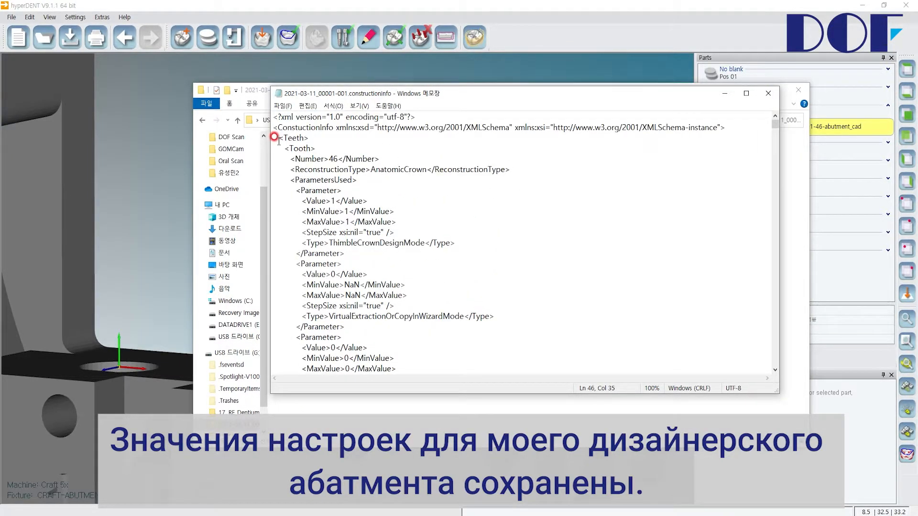
{"action": "left_click_drag", "start_coordinate": [275, 138], "coordinate": [335, 183]}
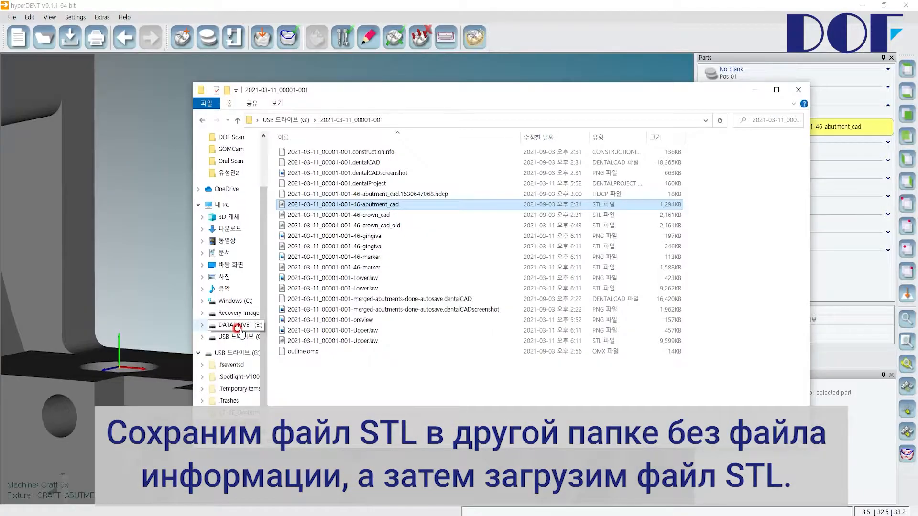
Paste the copied abutment_cad STL into DATADRIVE1 (E:), switch back to hyperDENT and delete the abutment part from Pos 03.
{"action": "left_click", "coordinate": [236, 327]}
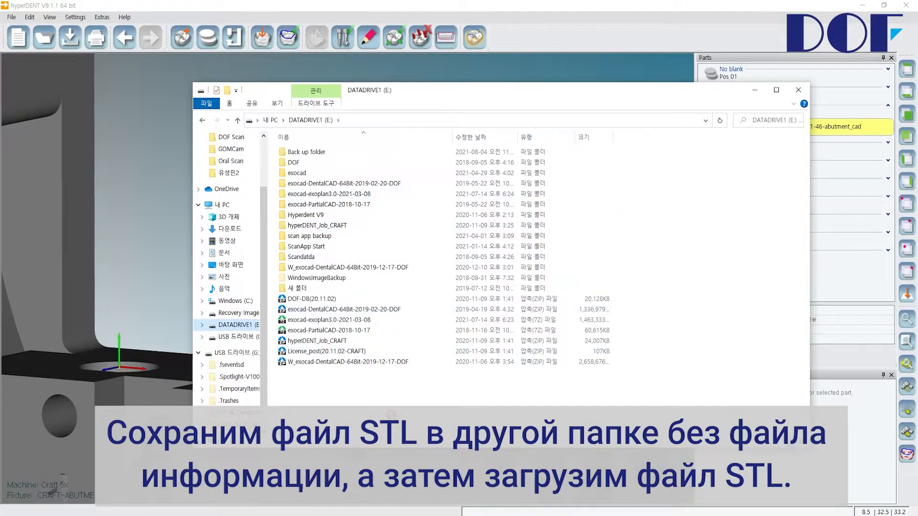
{"action": "key", "text": "ctrl+v"}
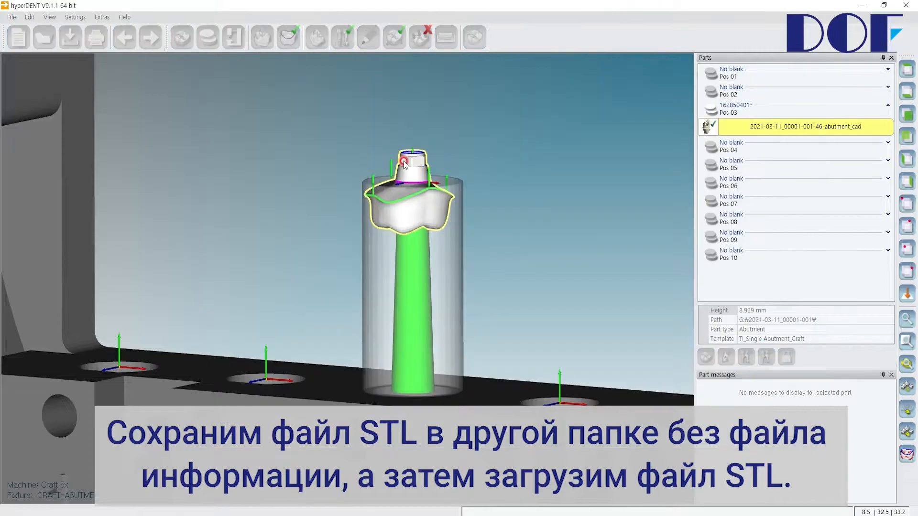
{"action": "key", "text": "Delete"}
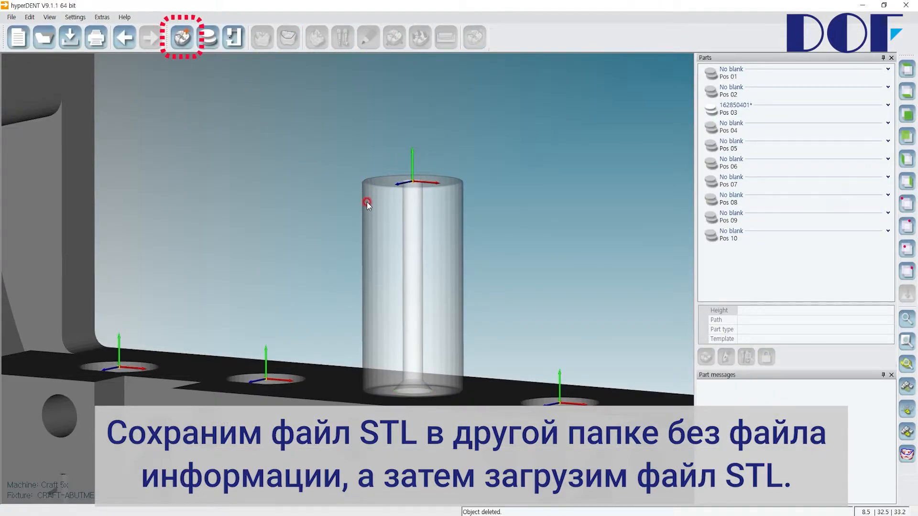
{"action": "left_click", "coordinate": [181, 43]}
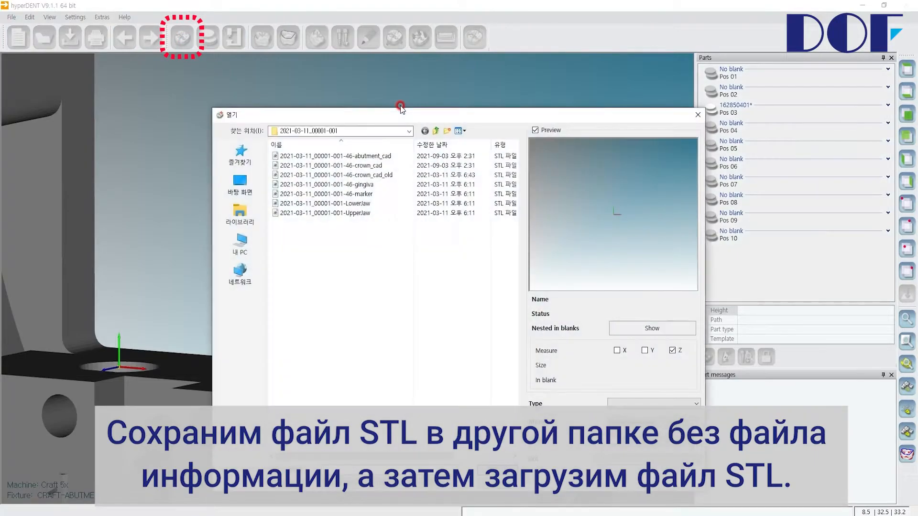
{"action": "left_click", "coordinate": [358, 289]}
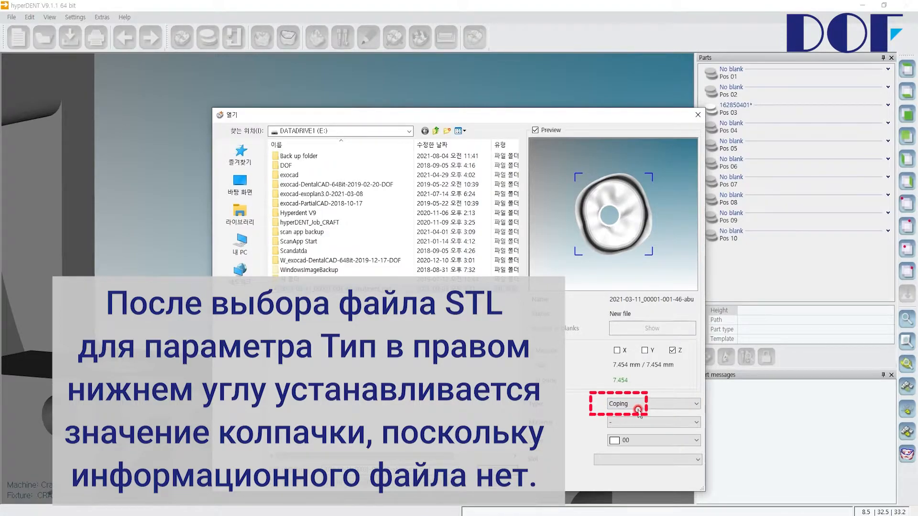
{"action": "left_click", "coordinate": [689, 404]}
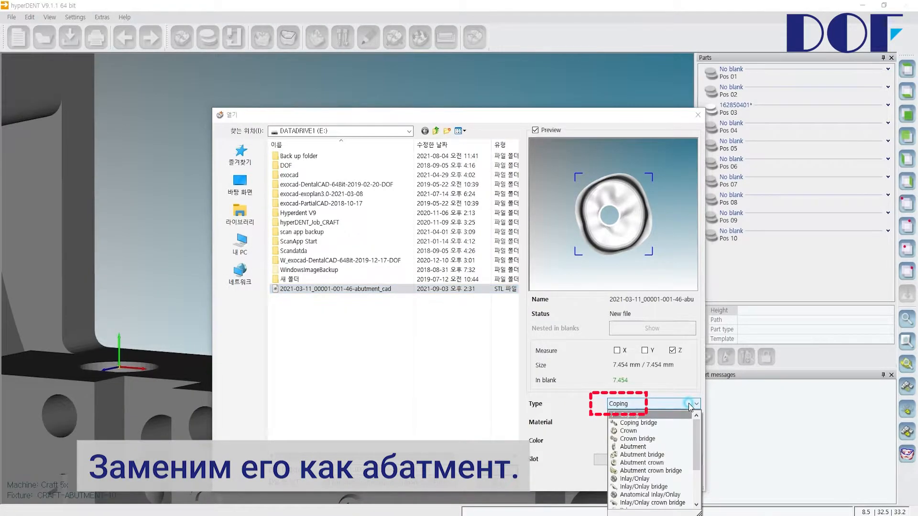
{"action": "left_click", "coordinate": [645, 447]}
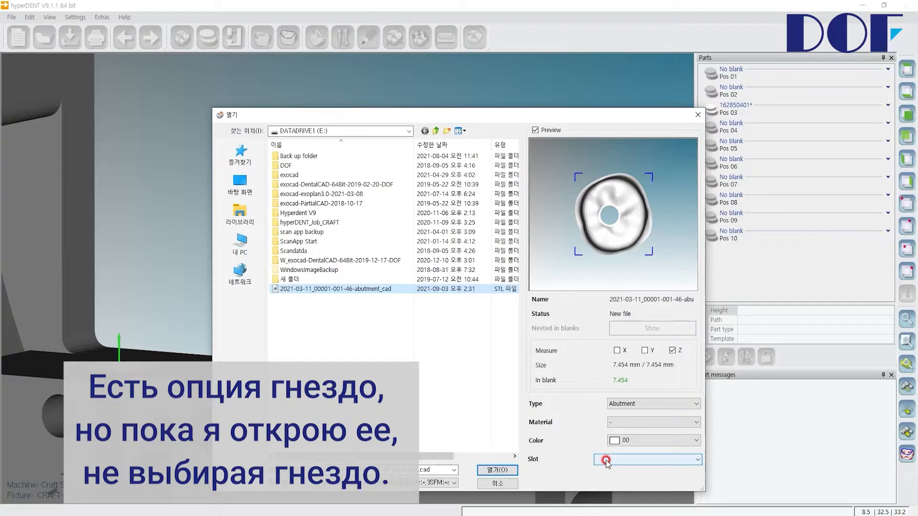
Load the abutment STL into fixture slot Pos 01 and close the milling direction settings with the direction left as is.
{"action": "left_click", "coordinate": [497, 470]}
{"action": "left_click", "coordinate": [175, 143]}
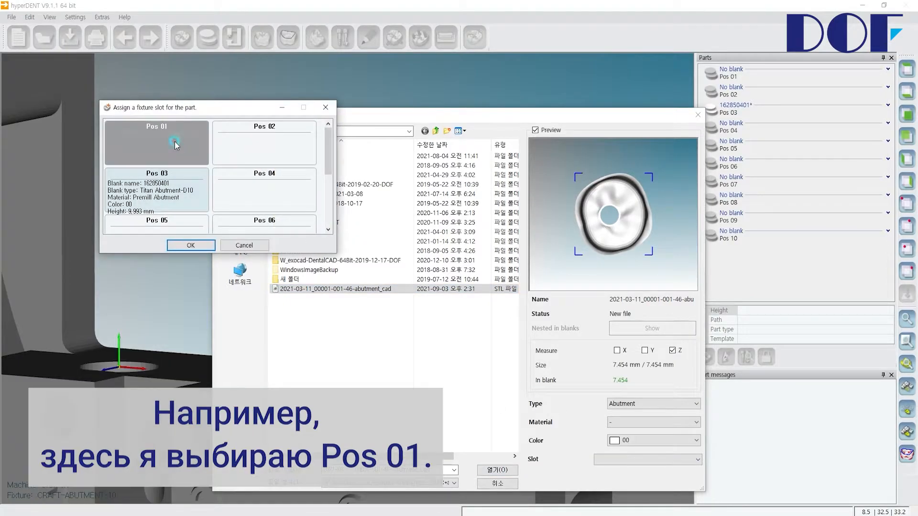
{"action": "left_click", "coordinate": [205, 245]}
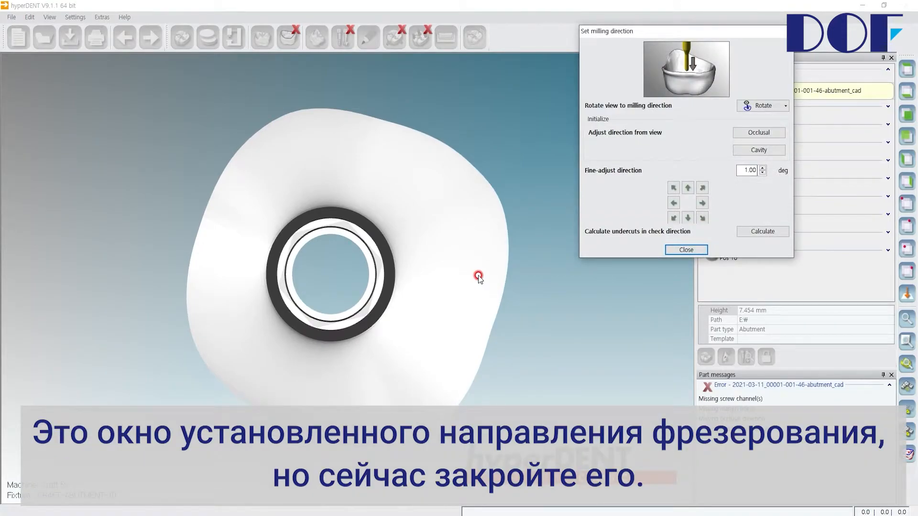
{"action": "left_click", "coordinate": [679, 249]}
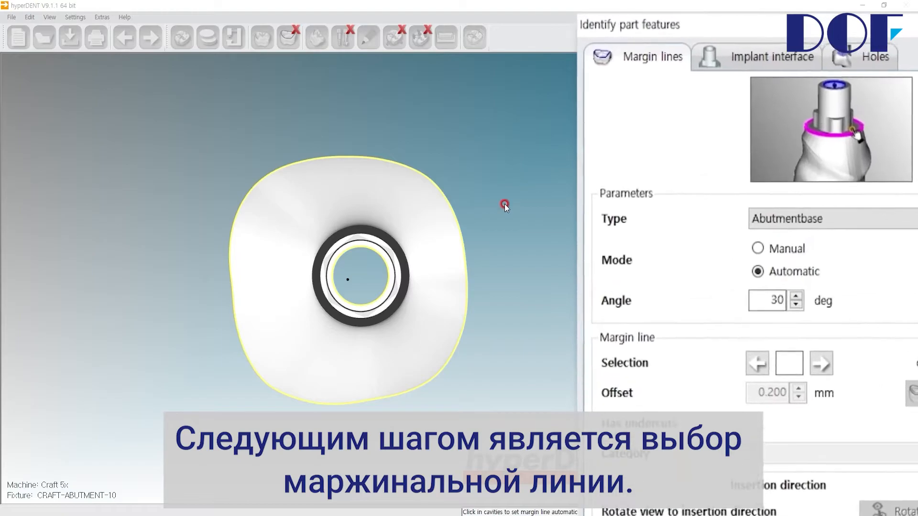
Try an Abutmentbase margin line in Automatic mode from the abutment's underside, check its course and delete the line.
{"action": "right_click_drag", "start_coordinate": [441, 235], "coordinate": [467, 275]}
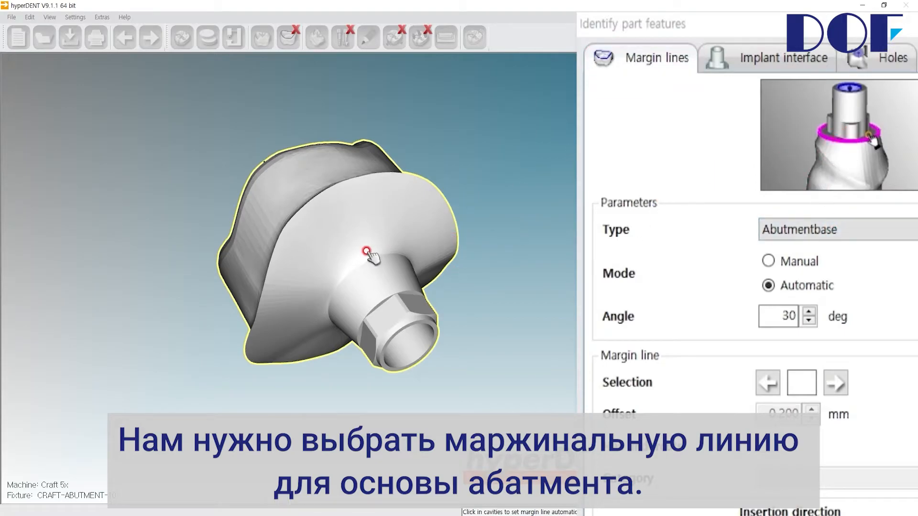
{"action": "scroll", "coordinate": [353, 275], "scroll_direction": "down", "scroll_amount": 2}
{"action": "scroll", "coordinate": [352, 274], "scroll_direction": "up", "scroll_amount": 5}
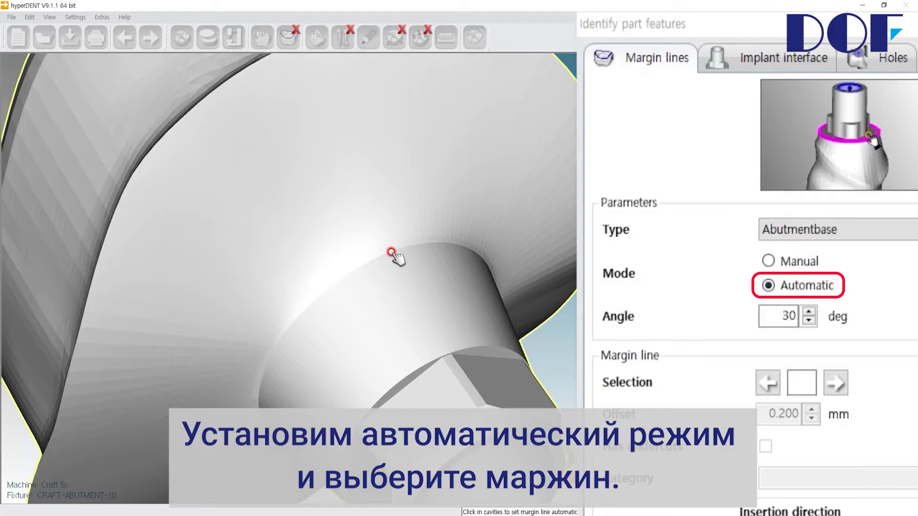
{"action": "left_click", "coordinate": [502, 255]}
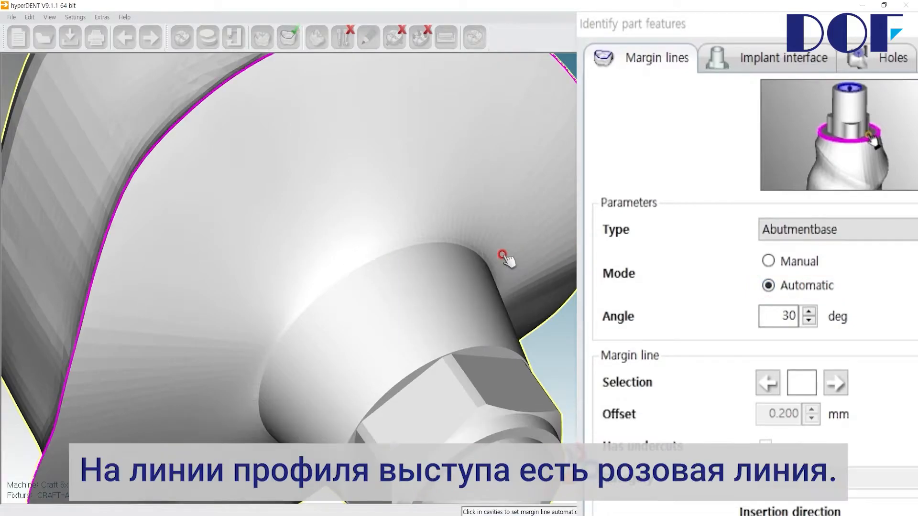
{"action": "scroll", "coordinate": [214, 256], "scroll_direction": "down", "scroll_amount": 5}
{"action": "middle_click_drag", "start_coordinate": [197, 253], "coordinate": [159, 203]}
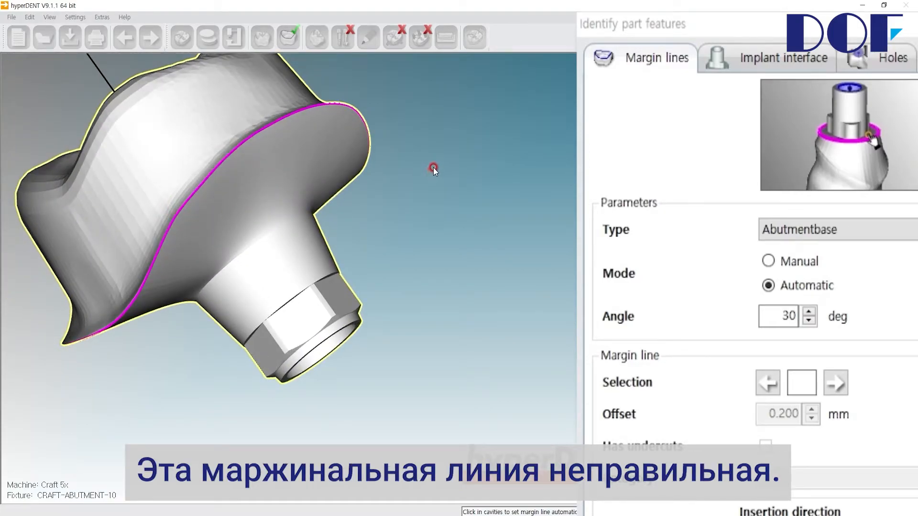
{"action": "left_click", "coordinate": [209, 176]}
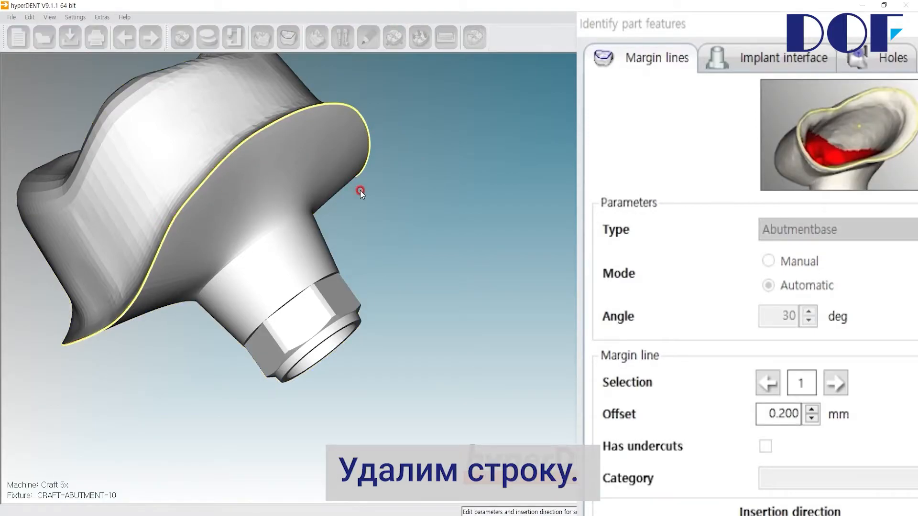
{"action": "key", "text": "Delete"}
Set the margin line mode to Manual and trace the Abutmentbase line along the edge where the conical neck meets the abutment body.
{"action": "scroll", "coordinate": [236, 265], "scroll_direction": "up", "scroll_amount": 5}
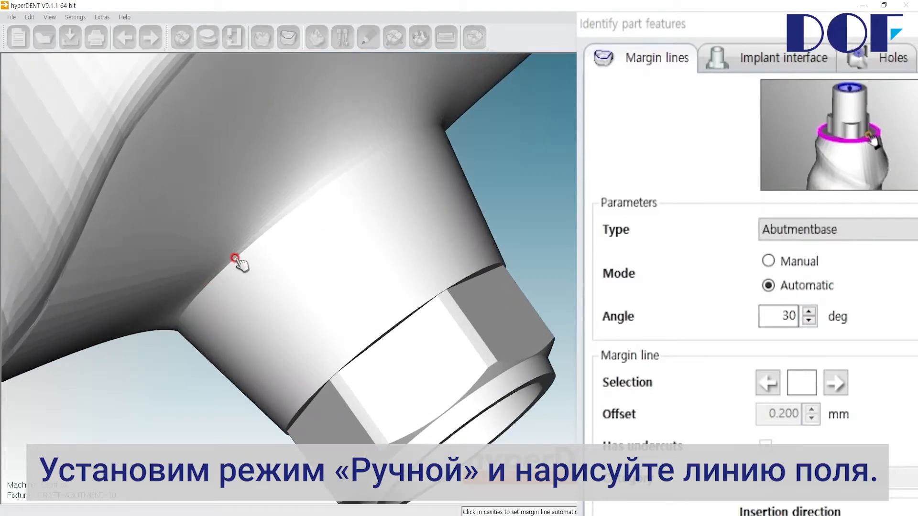
{"action": "left_click", "coordinate": [793, 261]}
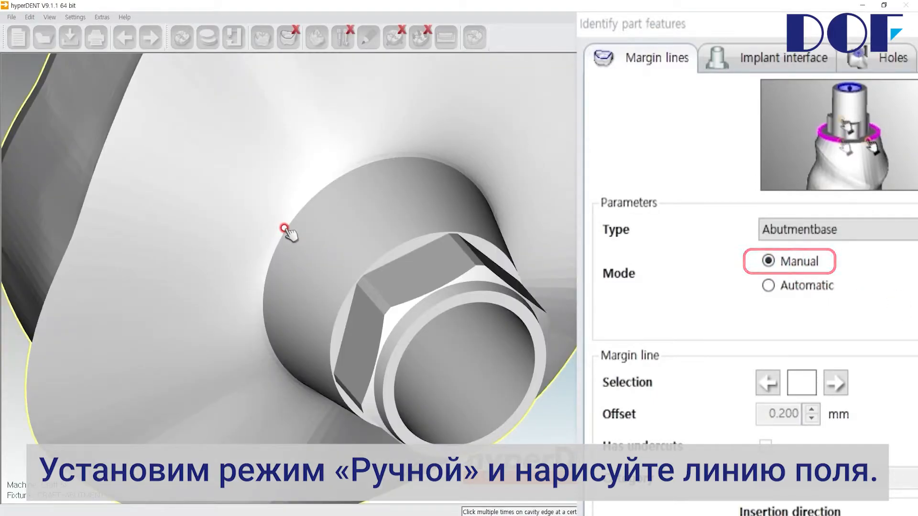
{"action": "mouse_move", "coordinate": [285, 229]}
{"action": "left_mouse_down"}
{"action": "mouse_move", "coordinate": [320, 189]}
{"action": "mouse_move", "coordinate": [371, 162]}
{"action": "mouse_move", "coordinate": [448, 159]}
{"action": "left_mouse_up"}
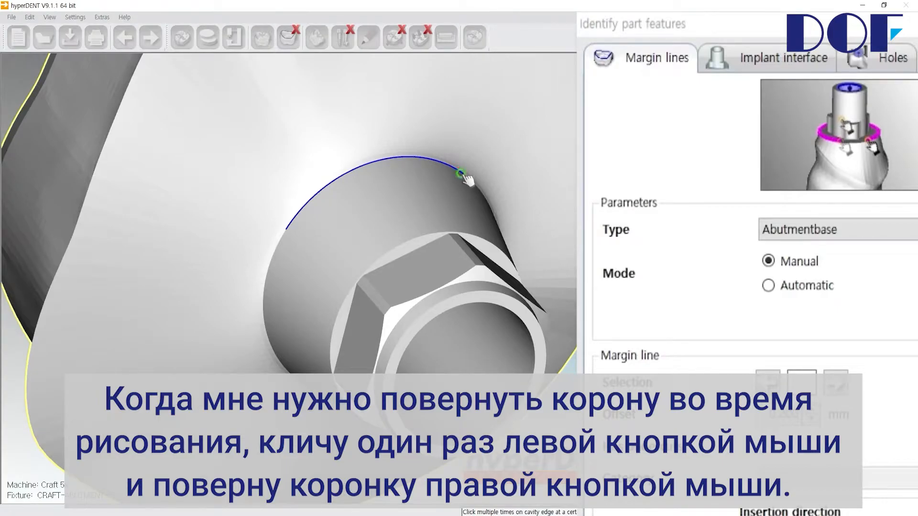
{"action": "right_click_drag", "start_coordinate": [462, 174], "coordinate": [390, 154]}
{"action": "mouse_move", "coordinate": [484, 185]}
{"action": "left_mouse_down"}
{"action": "mouse_move", "coordinate": [529, 243]}
{"action": "mouse_move", "coordinate": [550, 315]}
{"action": "mouse_move", "coordinate": [544, 344]}
{"action": "left_mouse_up"}
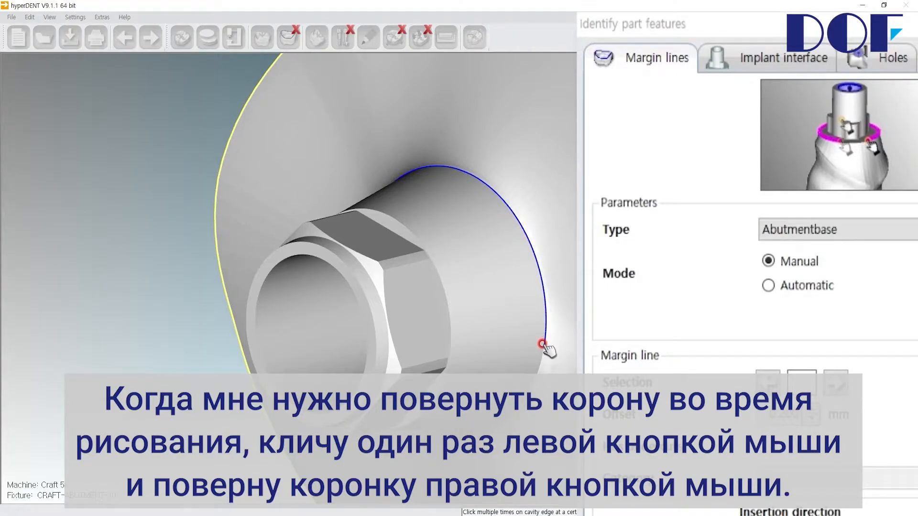
{"action": "left_click", "coordinate": [543, 344]}
{"action": "right_click_drag", "start_coordinate": [545, 344], "coordinate": [529, 265]}
{"action": "middle_click_drag", "start_coordinate": [490, 330], "coordinate": [439, 204]}
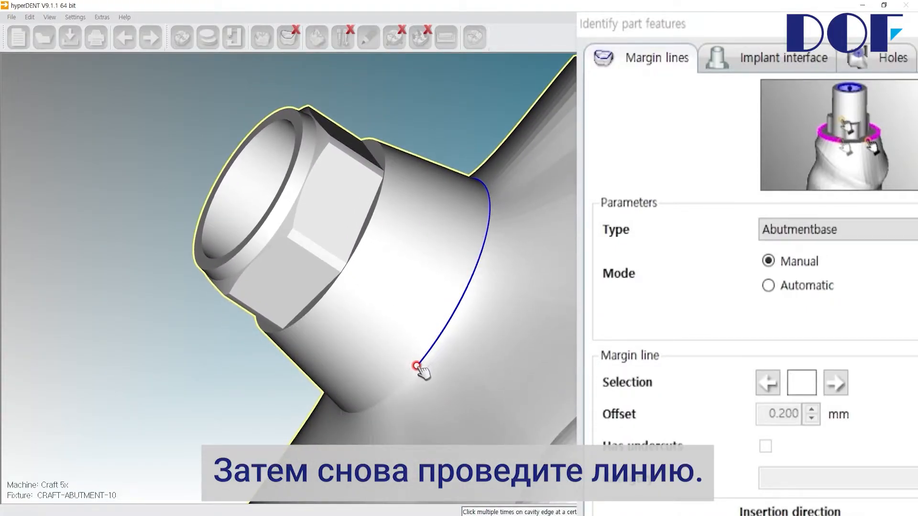
{"action": "left_click", "coordinate": [408, 378]}
{"action": "right_click_drag", "start_coordinate": [394, 390], "coordinate": [442, 368]}
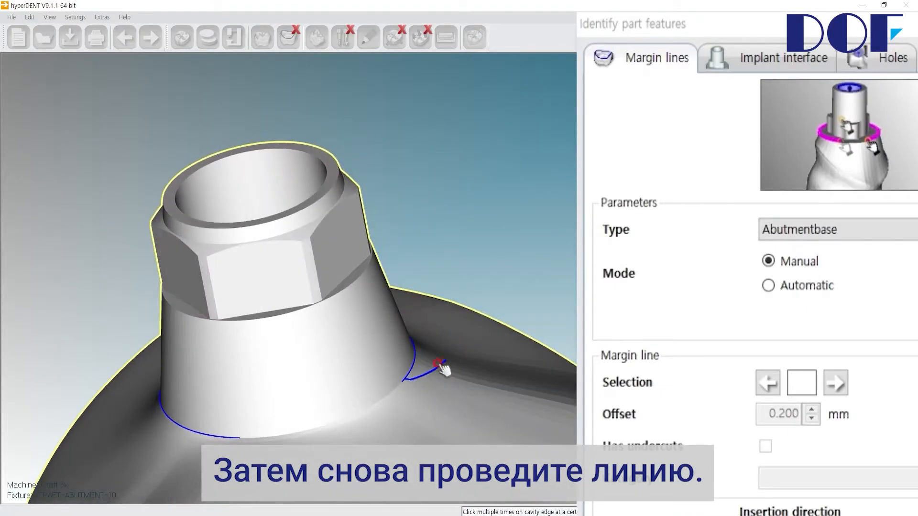
Close the traced Abutmentbase loop around the neck, check it and finish the margin line.
{"action": "left_click", "coordinate": [237, 437]}
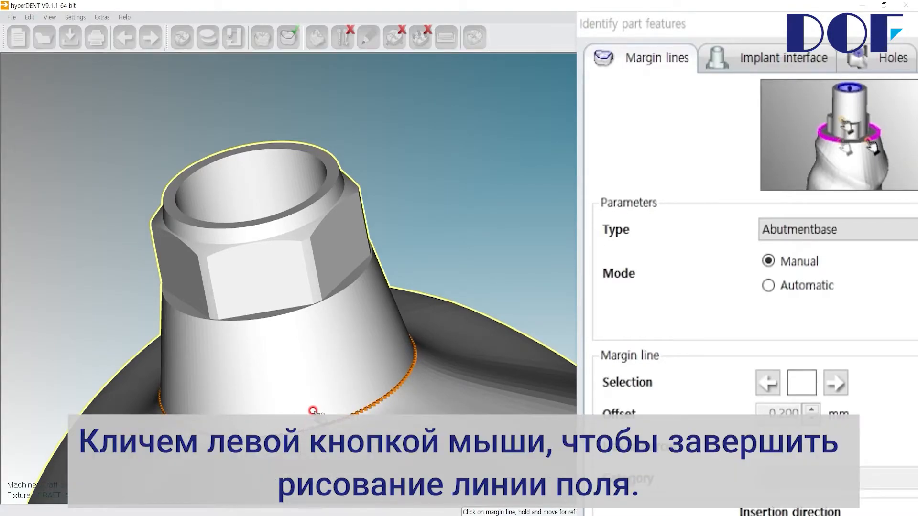
{"action": "scroll", "coordinate": [300, 387], "scroll_direction": "up", "scroll_amount": 2}
{"action": "scroll", "coordinate": [300, 375], "scroll_direction": "down", "scroll_amount": 5}
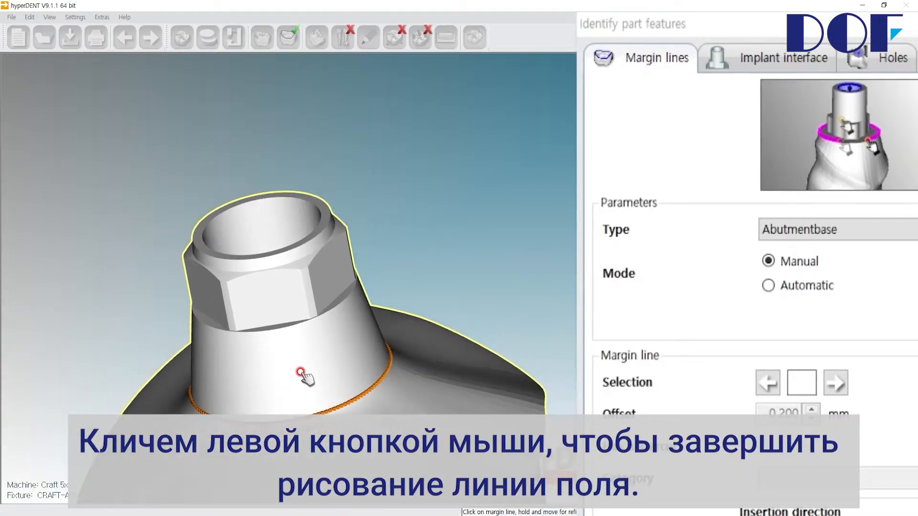
{"action": "middle_click_drag", "start_coordinate": [302, 370], "coordinate": [355, 348]}
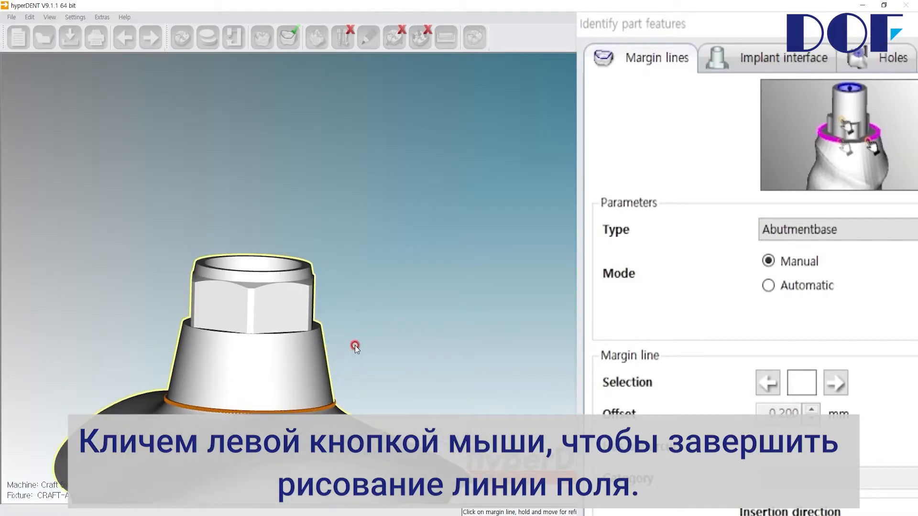
{"action": "left_click", "coordinate": [357, 262]}
Create an Emergence margin line in Automatic mode along the abutment's outer shoulder edge and check its course.
{"action": "mouse_move", "coordinate": [357, 262]}
{"action": "middle_mouse_down"}
{"action": "mouse_move", "coordinate": [400, 303]}
{"action": "mouse_move", "coordinate": [420, 287]}
{"action": "mouse_move", "coordinate": [446, 211]}
{"action": "mouse_move", "coordinate": [400, 184]}
{"action": "mouse_move", "coordinate": [412, 184]}
{"action": "middle_mouse_up"}
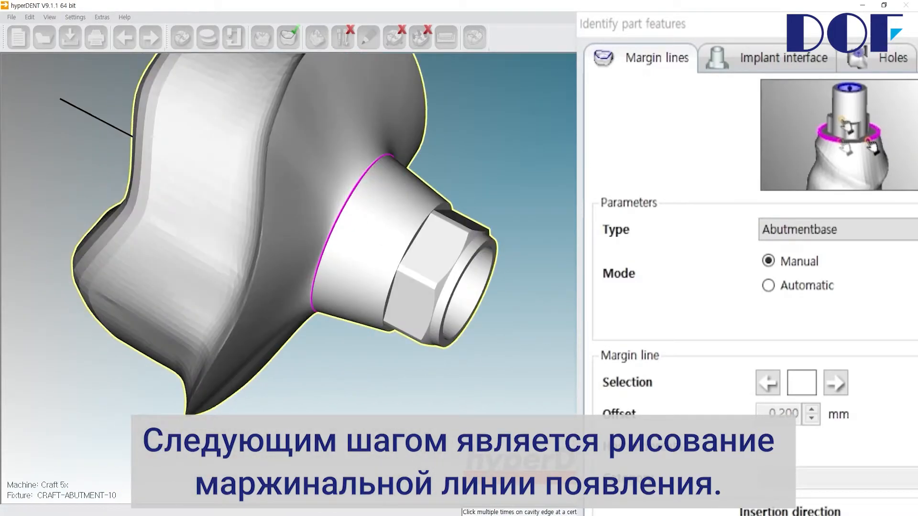
{"action": "left_click", "coordinate": [850, 236]}
{"action": "left_click", "coordinate": [802, 295]}
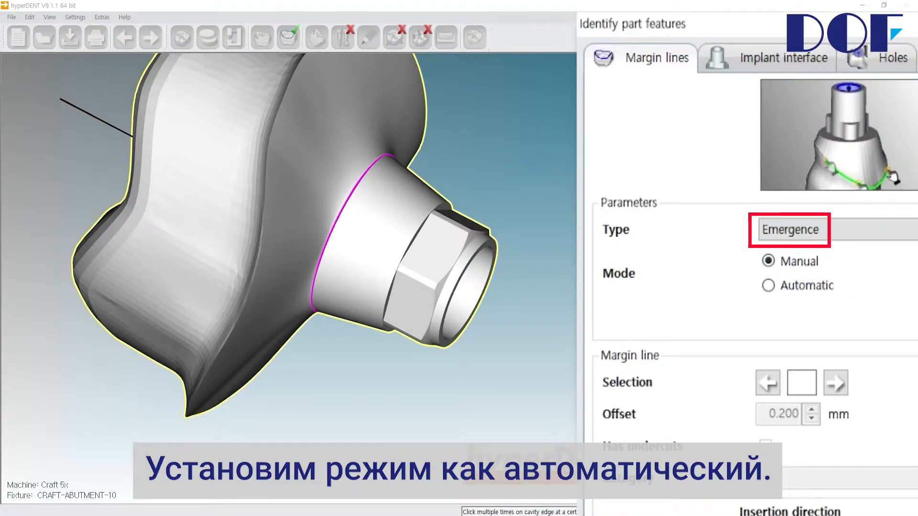
{"action": "left_click", "coordinate": [768, 285]}
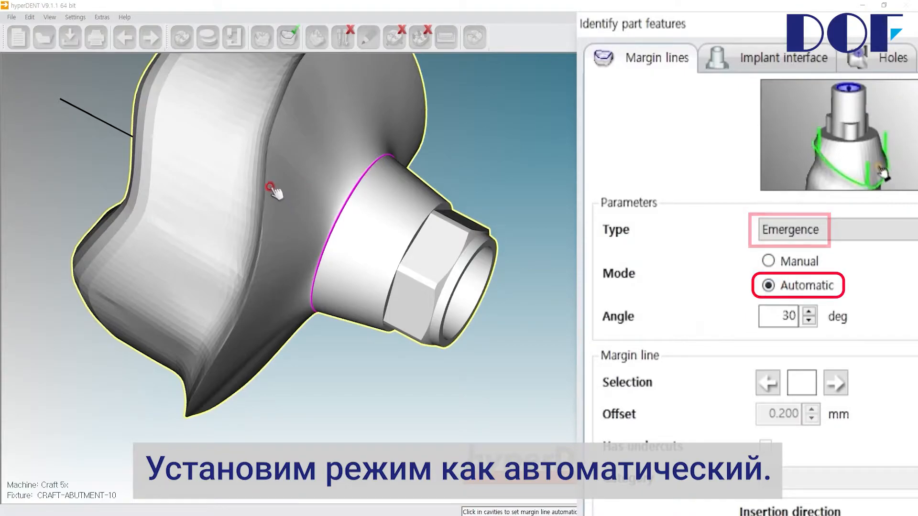
{"action": "left_click", "coordinate": [266, 184]}
{"action": "right_click_drag", "start_coordinate": [352, 207], "coordinate": [411, 402]}
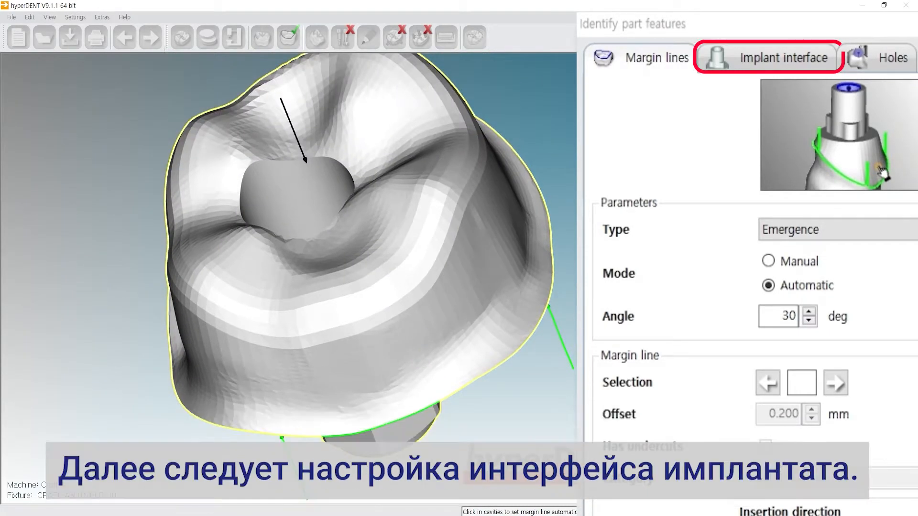
Define the implant interface by placing three points on the inner wall of the abutment's screw hole and finish identifying the part features.
{"action": "left_click", "coordinate": [789, 71]}
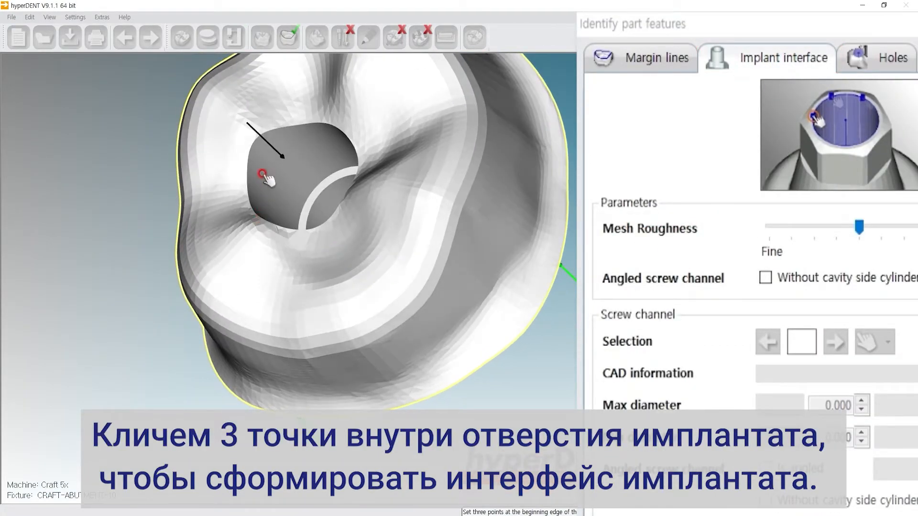
{"action": "left_click", "coordinate": [261, 172]}
{"action": "left_click", "coordinate": [323, 141]}
{"action": "right_click_drag", "start_coordinate": [328, 143], "coordinate": [440, 219]}
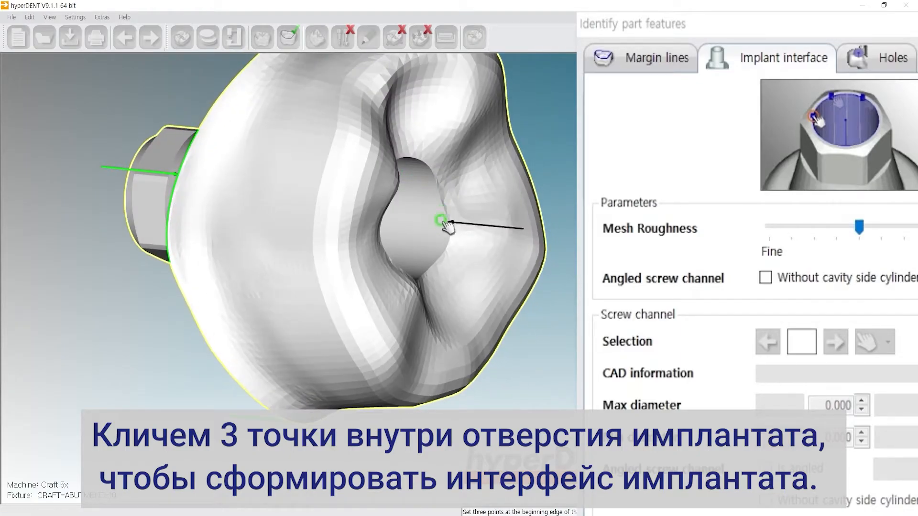
{"action": "left_click", "coordinate": [444, 289]}
{"action": "mouse_move", "coordinate": [445, 289]}
{"action": "right_mouse_down"}
{"action": "mouse_move", "coordinate": [381, 231]}
{"action": "mouse_move", "coordinate": [364, 225]}
{"action": "mouse_move", "coordinate": [356, 234]}
{"action": "mouse_move", "coordinate": [424, 261]}
{"action": "mouse_move", "coordinate": [437, 357]}
{"action": "mouse_move", "coordinate": [391, 235]}
{"action": "mouse_move", "coordinate": [406, 389]}
{"action": "mouse_move", "coordinate": [437, 303]}
{"action": "right_mouse_up"}
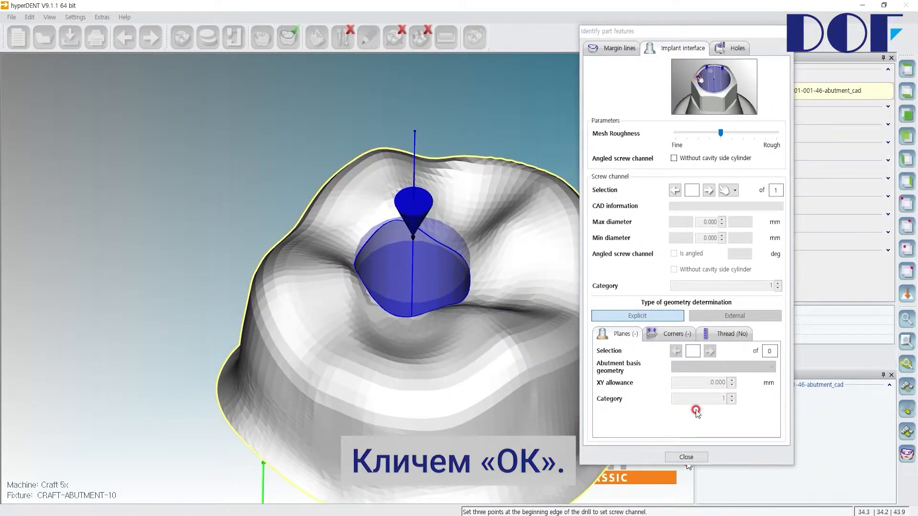
{"action": "left_click", "coordinate": [686, 458]}
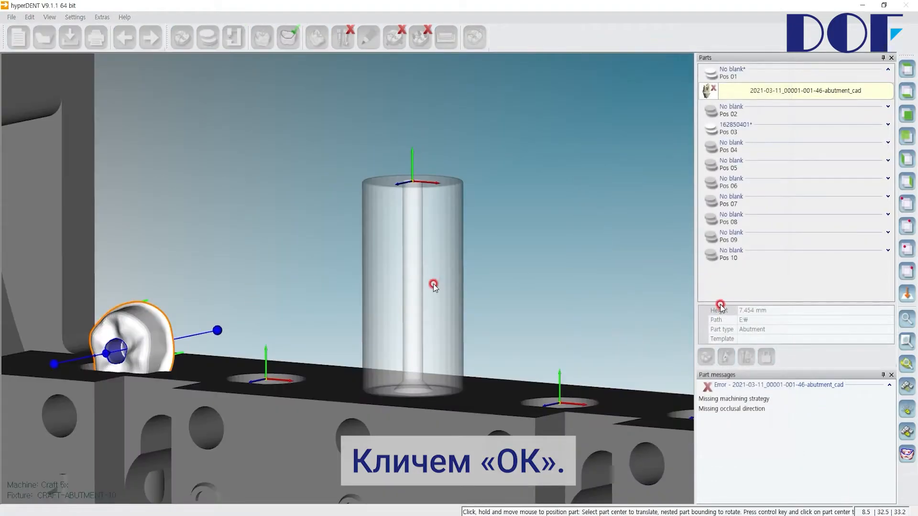
Relocate the abutment part from Pos 01 to Pos 03, which holds the Titan Abutment-D10 blank.
{"action": "middle_click_drag", "start_coordinate": [274, 285], "coordinate": [346, 229]}
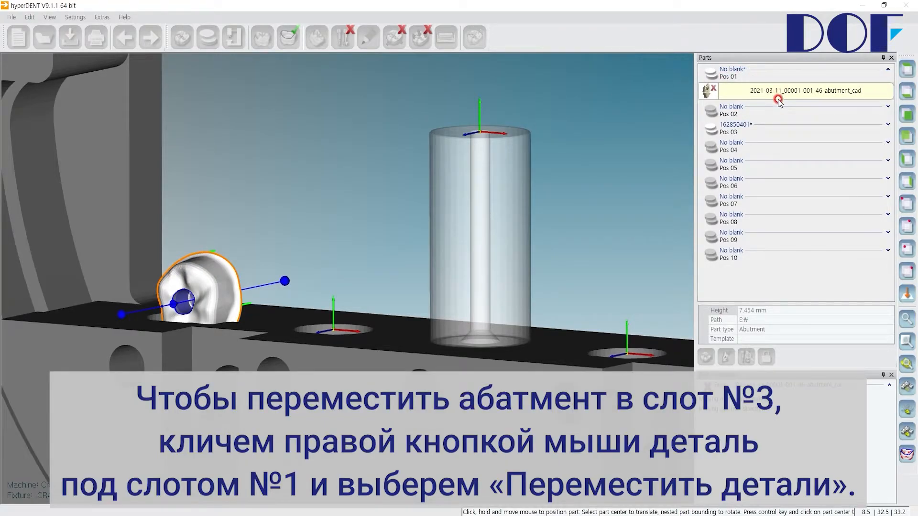
{"action": "right_click", "coordinate": [752, 92]}
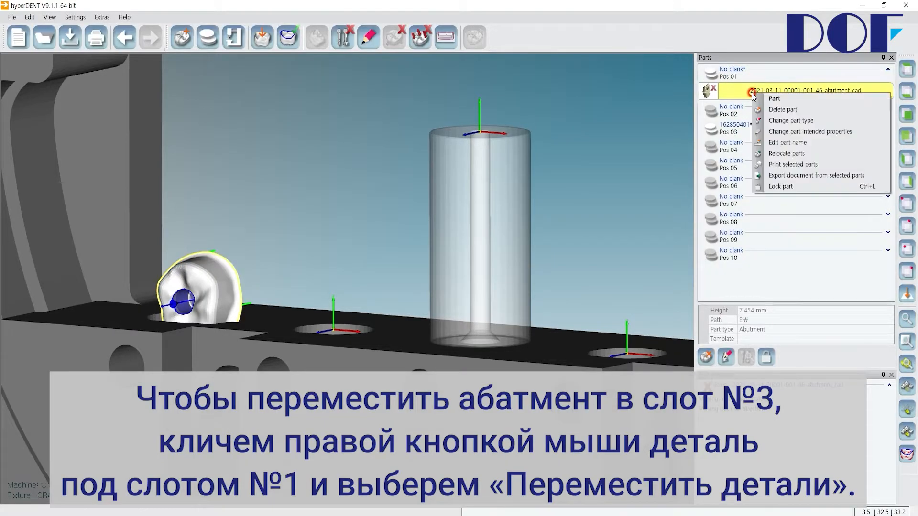
{"action": "left_click", "coordinate": [781, 154]}
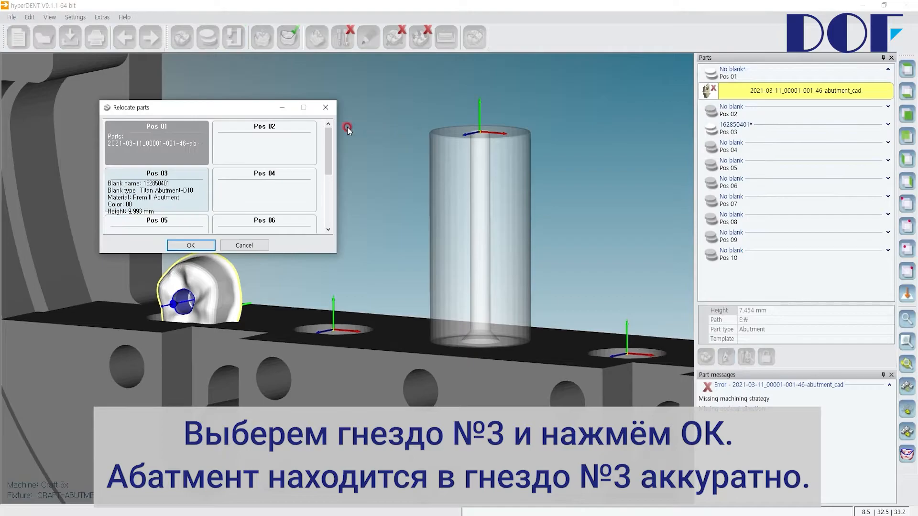
{"action": "left_click", "coordinate": [183, 196]}
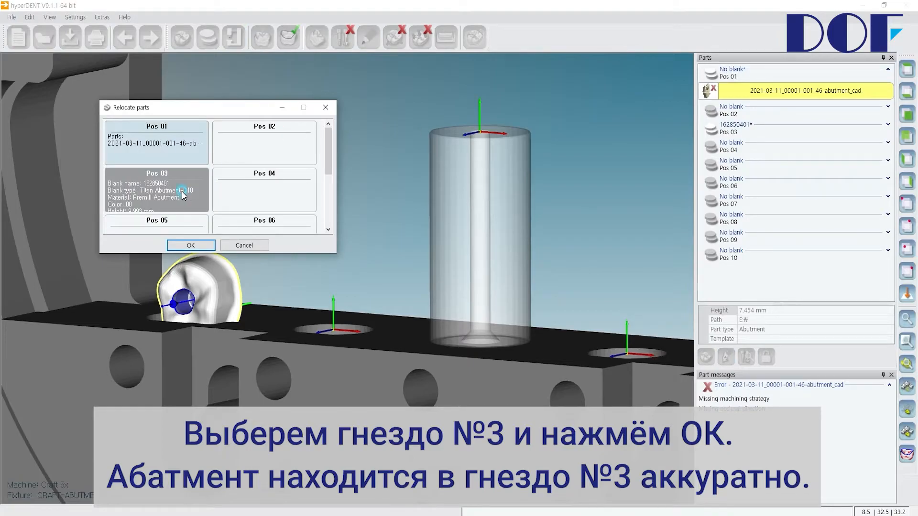
{"action": "left_click", "coordinate": [205, 245]}
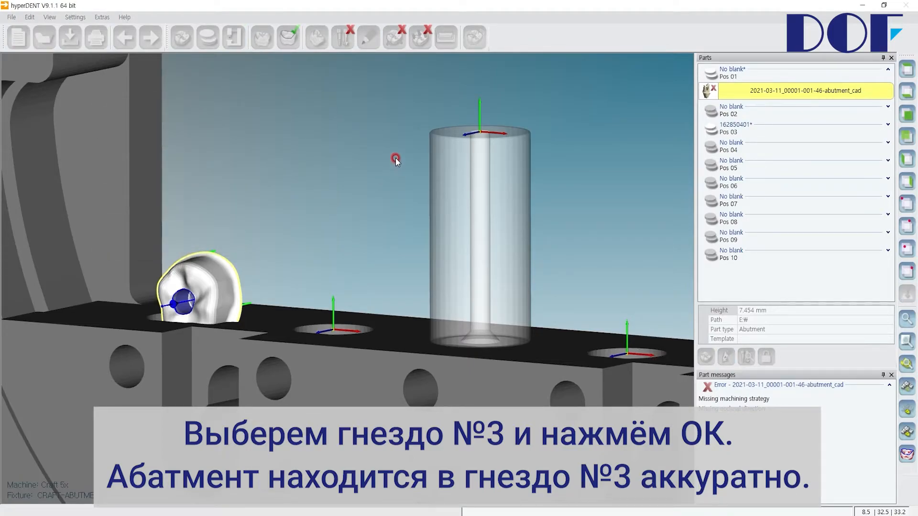
Adjust the abutment on its screw channel axis so that the Abutmentbase margin line aligns with the blank's upper border surface.
{"action": "middle_click_drag", "start_coordinate": [471, 146], "coordinate": [518, 144]}
{"action": "left_click", "coordinate": [911, 94]}
{"action": "scroll", "coordinate": [440, 136], "scroll_direction": "up", "scroll_amount": 3}
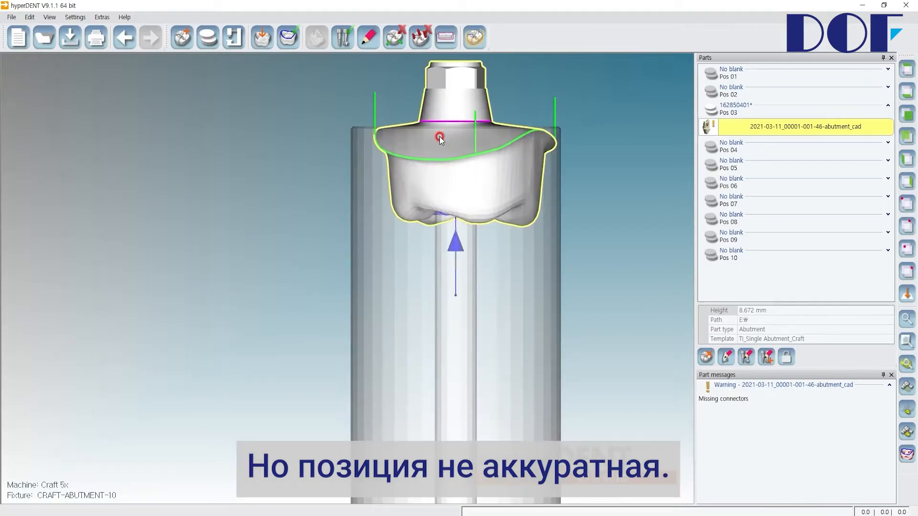
{"action": "scroll", "coordinate": [440, 137], "scroll_direction": "up", "scroll_amount": 4}
{"action": "middle_click_drag", "start_coordinate": [461, 94], "coordinate": [425, 211]}
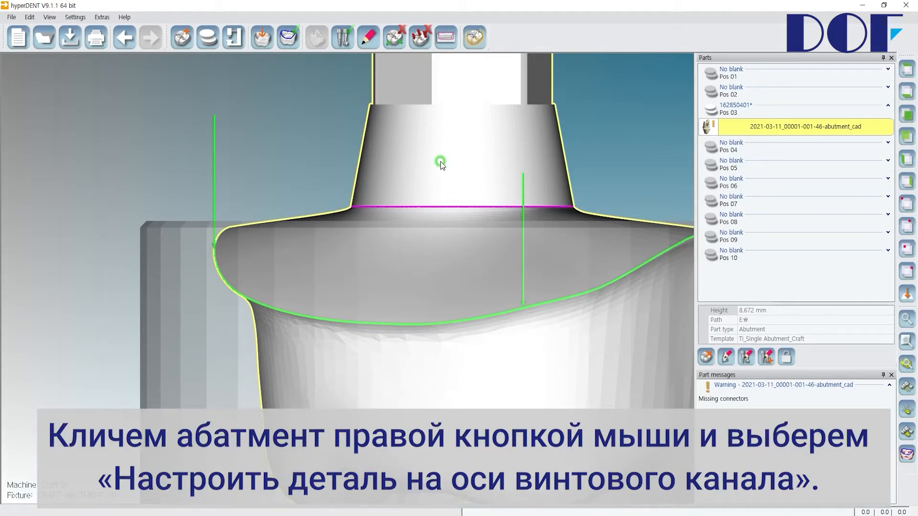
{"action": "right_click", "coordinate": [441, 163]}
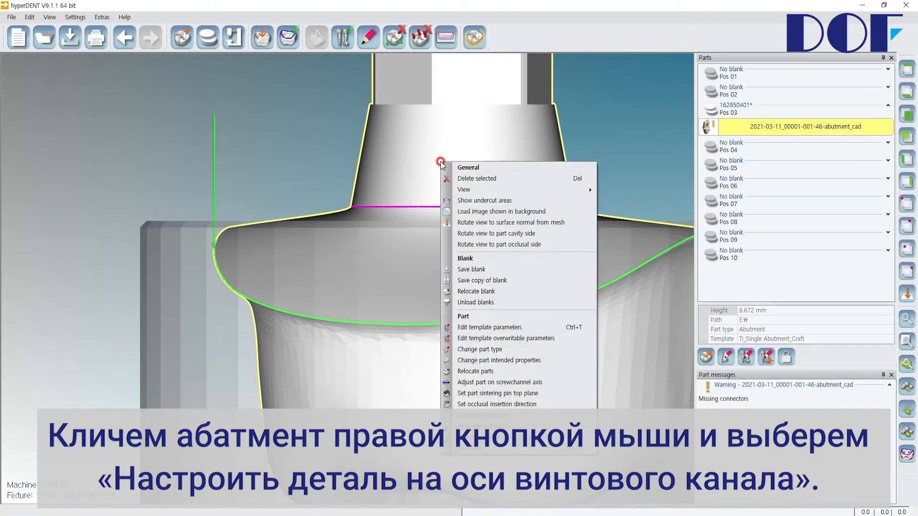
{"action": "left_click", "coordinate": [495, 382]}
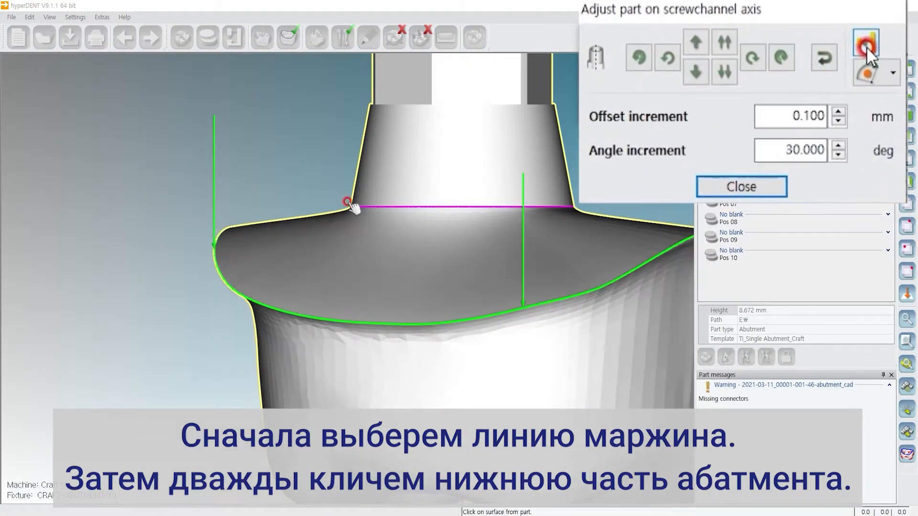
{"action": "left_click", "coordinate": [838, 52]}
{"action": "left_click", "coordinate": [369, 206]}
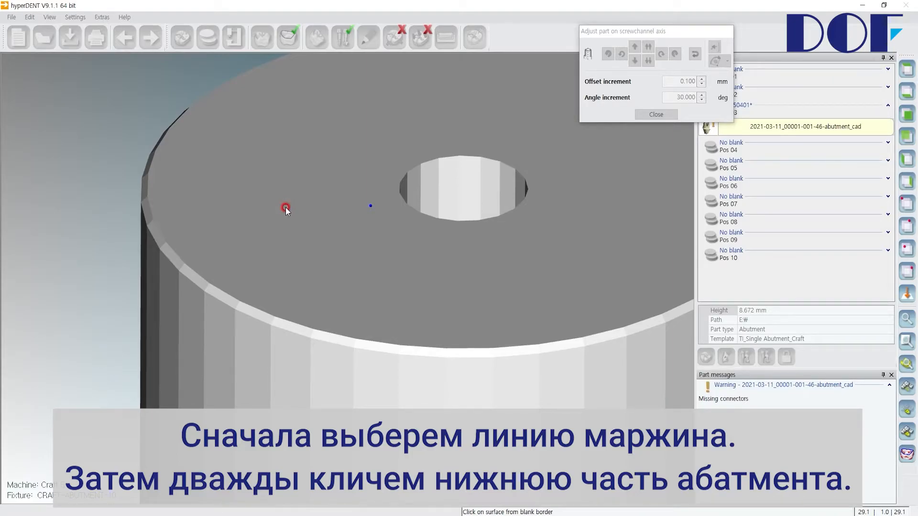
{"action": "left_click", "coordinate": [285, 207]}
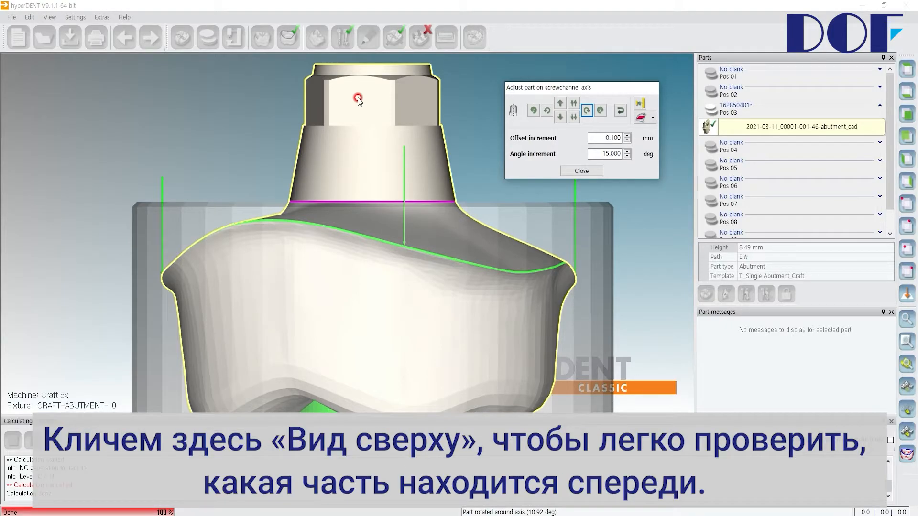
Rotate the abutment around its screw channel axis so a hexagon face points to the blank's front, and finish the adjustment.
{"action": "left_click", "coordinate": [910, 71]}
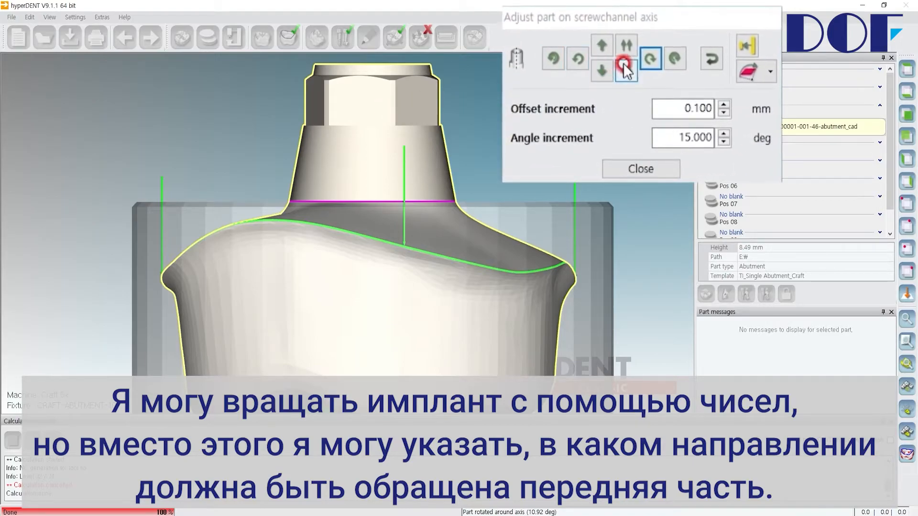
{"action": "left_click", "coordinate": [697, 138]}
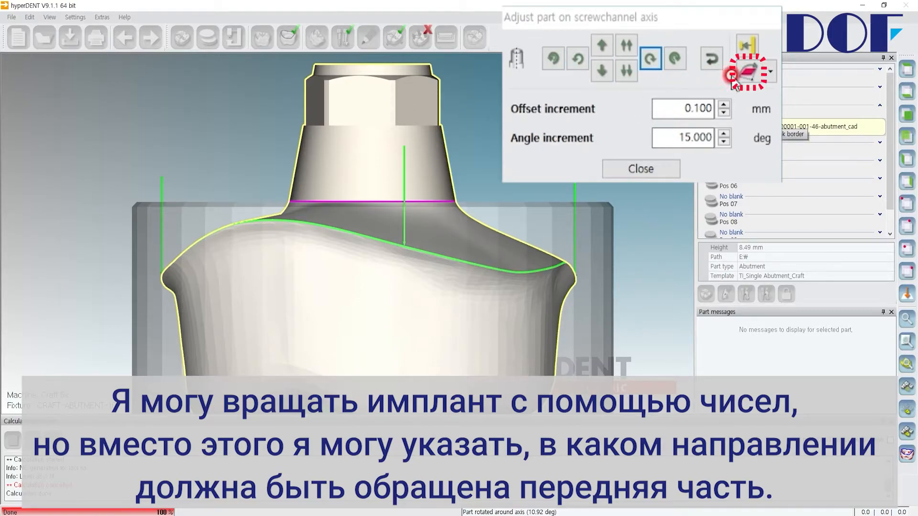
{"action": "left_click", "coordinate": [747, 76]}
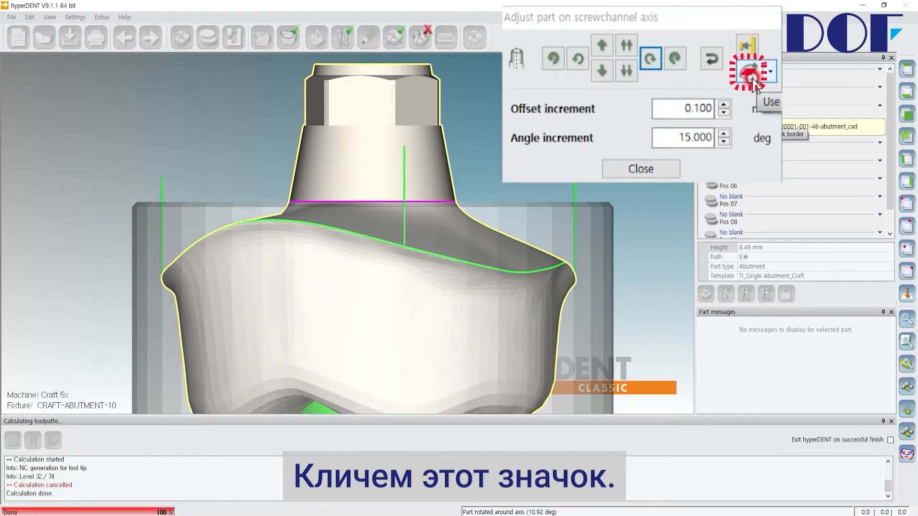
{"action": "left_click", "coordinate": [750, 77]}
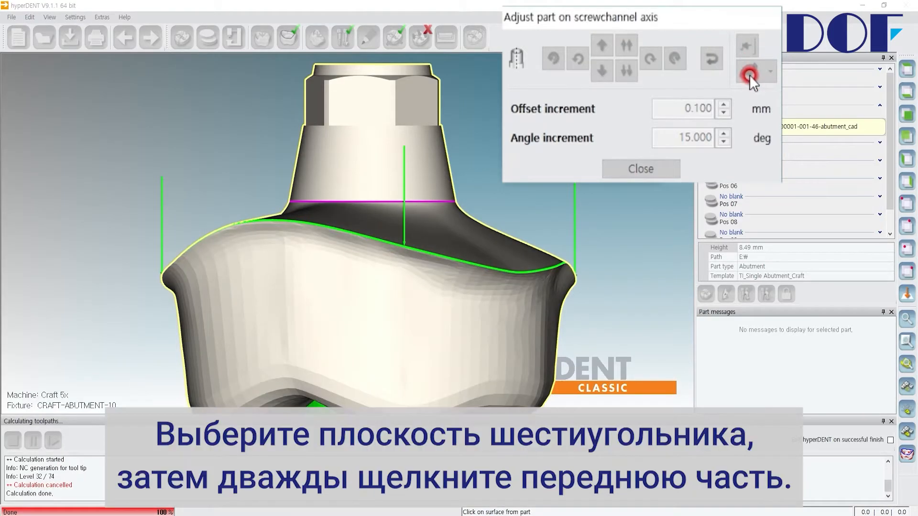
{"action": "left_click", "coordinate": [359, 105]}
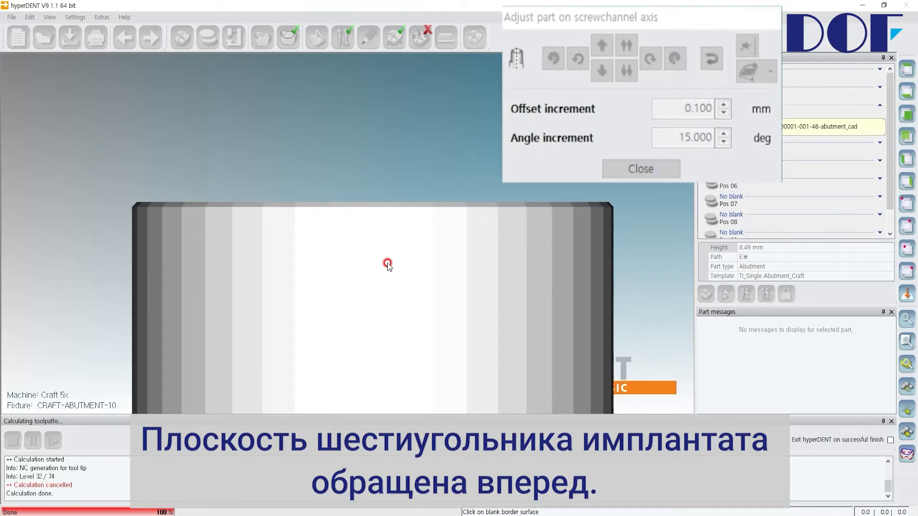
{"action": "left_click", "coordinate": [388, 265]}
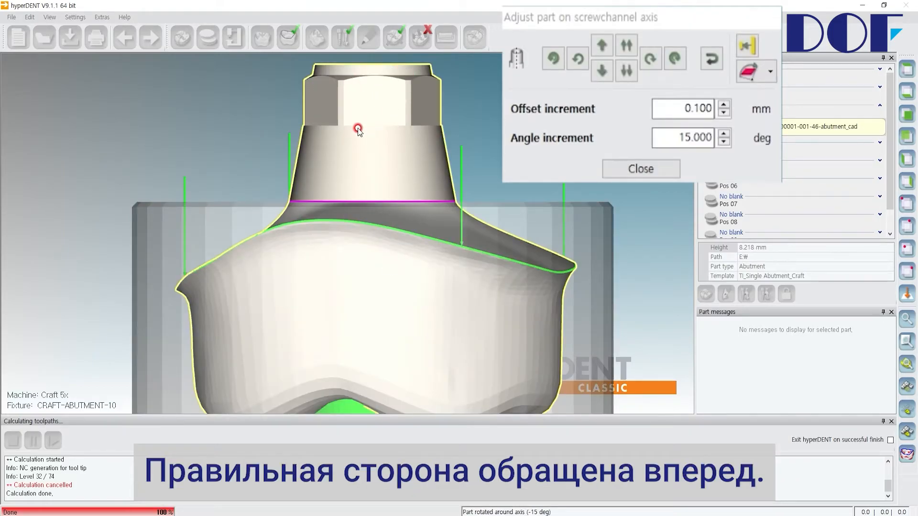
{"action": "scroll", "coordinate": [359, 130], "scroll_direction": "up", "scroll_amount": 2}
{"action": "mouse_move", "coordinate": [375, 135]}
{"action": "right_mouse_down"}
{"action": "mouse_move", "coordinate": [373, 215]}
{"action": "mouse_move", "coordinate": [375, 125]}
{"action": "right_mouse_up"}
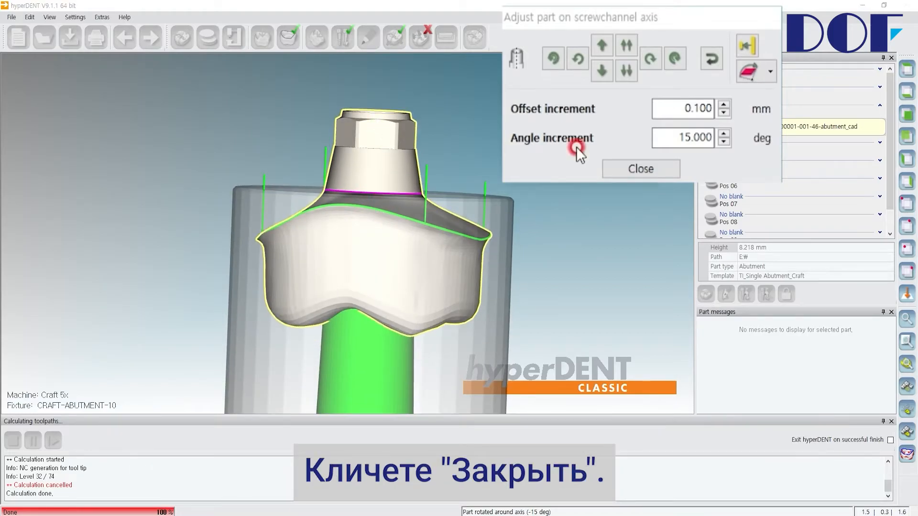
{"action": "left_click", "coordinate": [640, 169]}
Check the template profile assigned to the abutment and close the template selection.
{"action": "mouse_move", "coordinate": [514, 140]}
{"action": "middle_click_drag", "start_coordinate": [515, 140], "coordinate": [454, 158]}
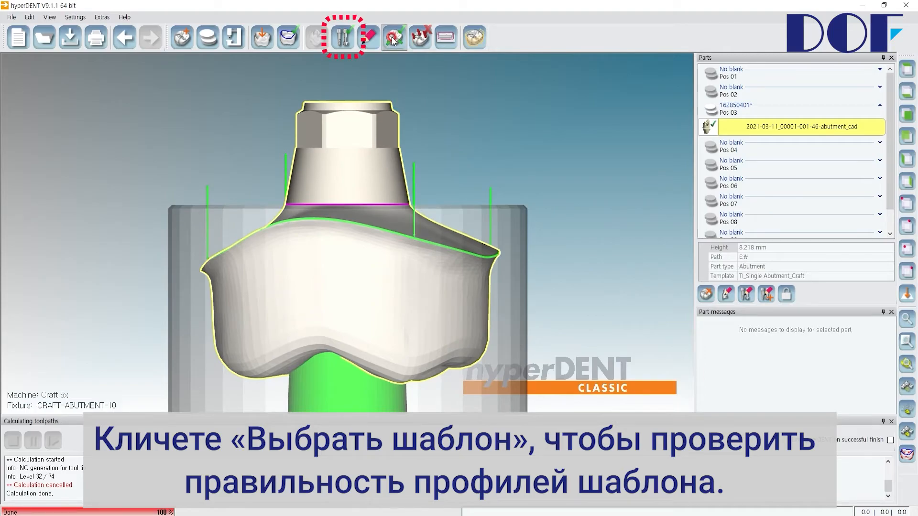
{"action": "left_click", "coordinate": [348, 42]}
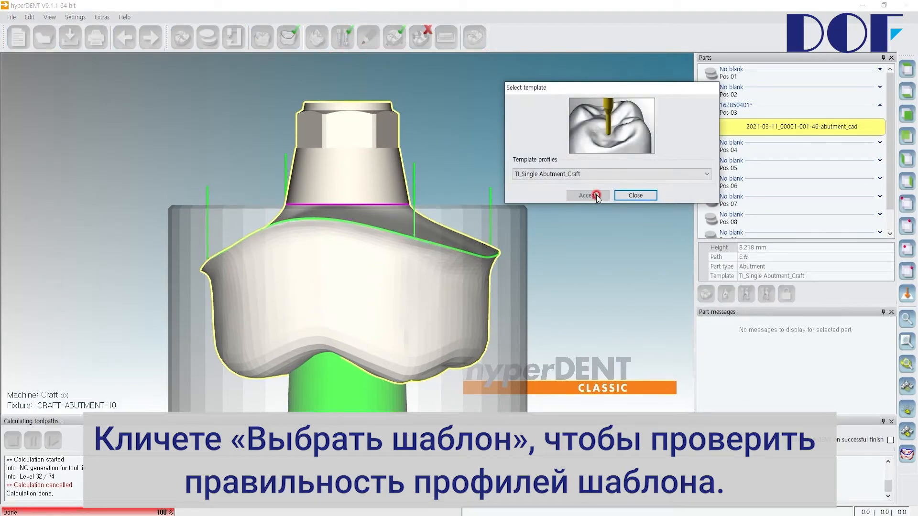
{"action": "left_click", "coordinate": [627, 193]}
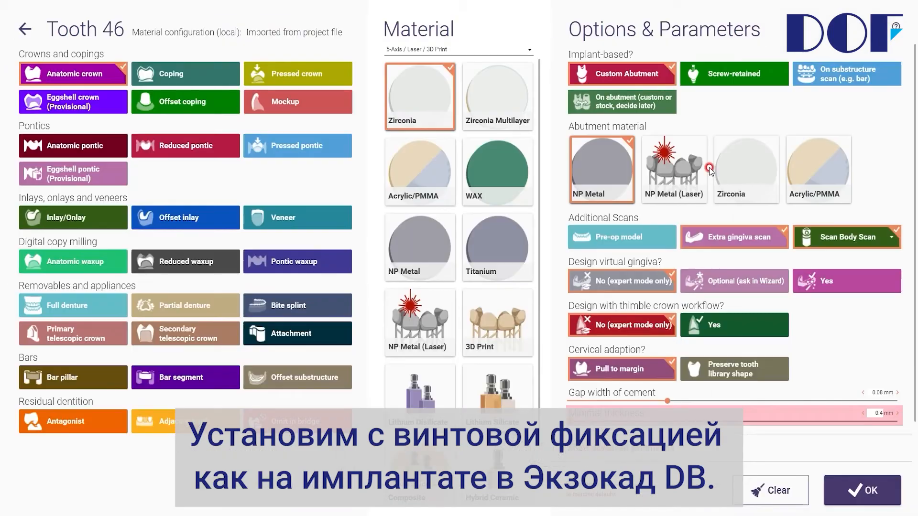
In exocad, set tooth 46 as a Screw-retained implant-based anatomic crown in Zirconia and save the project.
{"action": "left_click", "coordinate": [709, 81]}
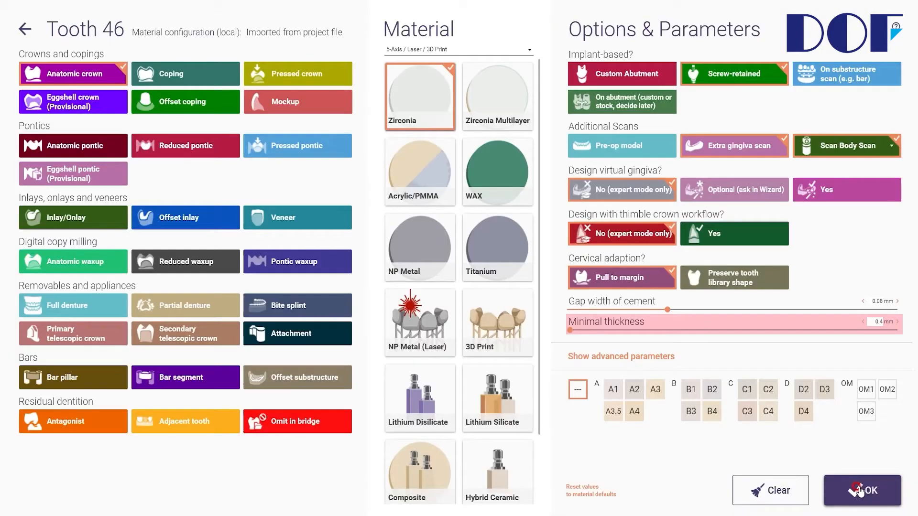
{"action": "left_click", "coordinate": [862, 490]}
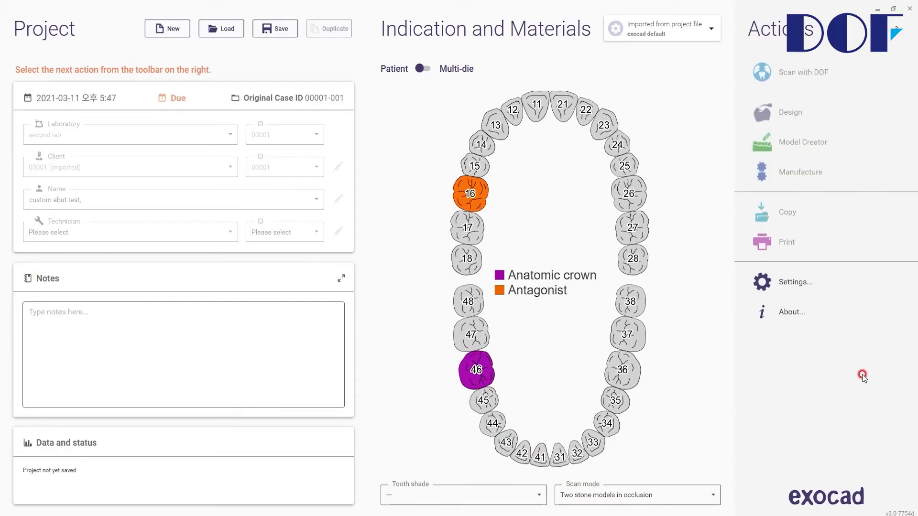
{"action": "left_click", "coordinate": [291, 33]}
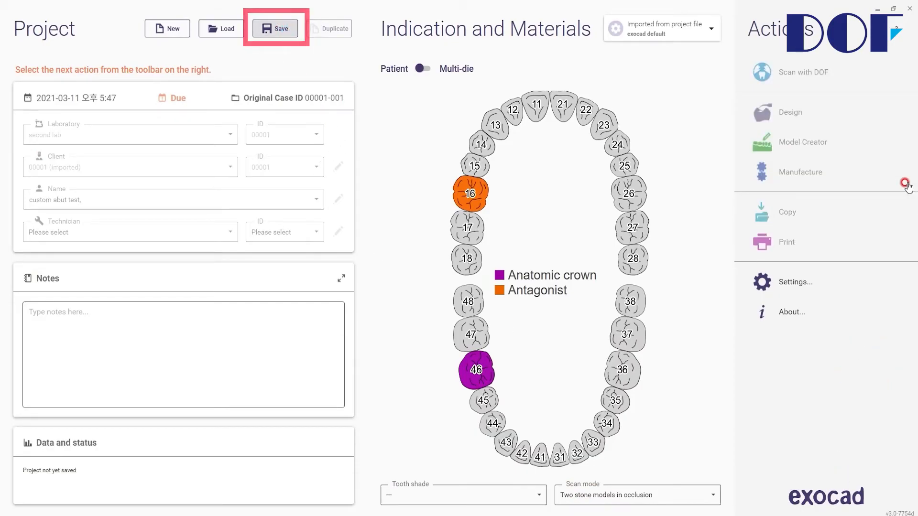
Start the crown design from scan data only, continue past the library warning and finish the merged restoration as done.
{"action": "left_click", "coordinate": [770, 114]}
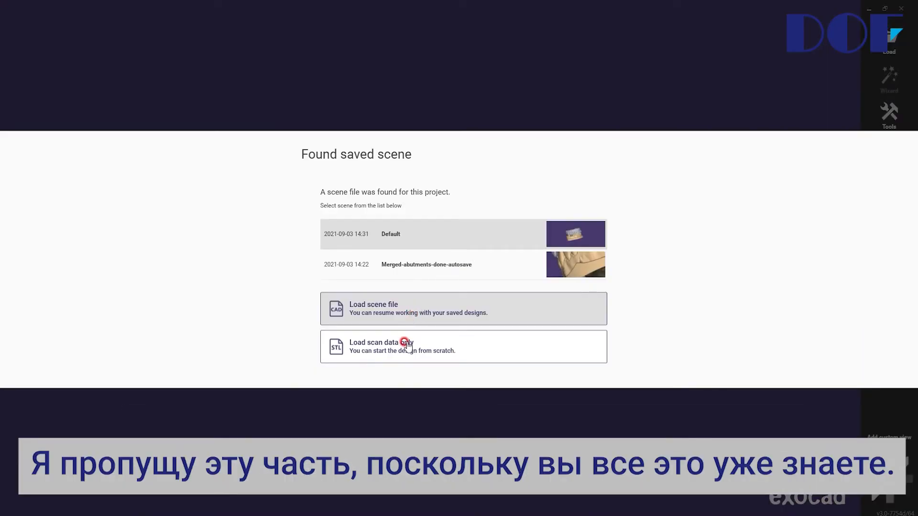
{"action": "left_click", "coordinate": [407, 353]}
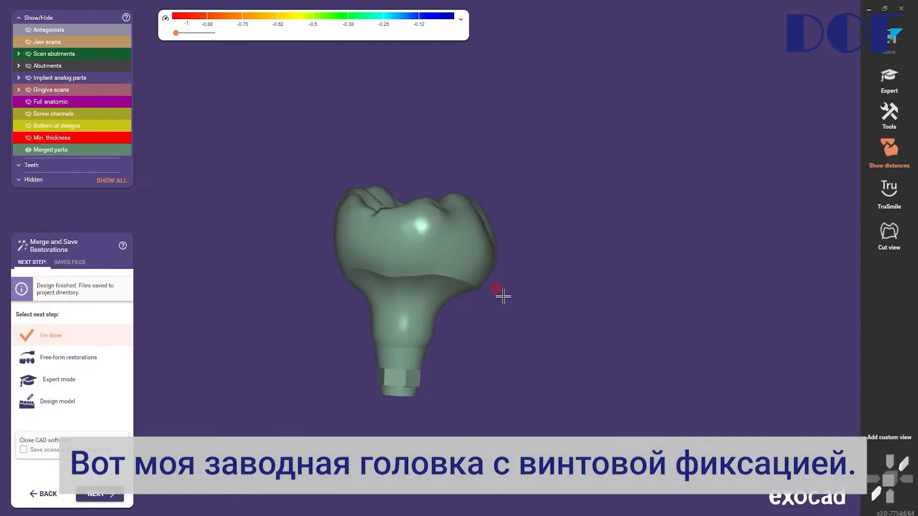
{"action": "mouse_move", "coordinate": [498, 293]}
{"action": "right_mouse_down"}
{"action": "mouse_move", "coordinate": [463, 285]}
{"action": "mouse_move", "coordinate": [464, 293]}
{"action": "right_mouse_up"}
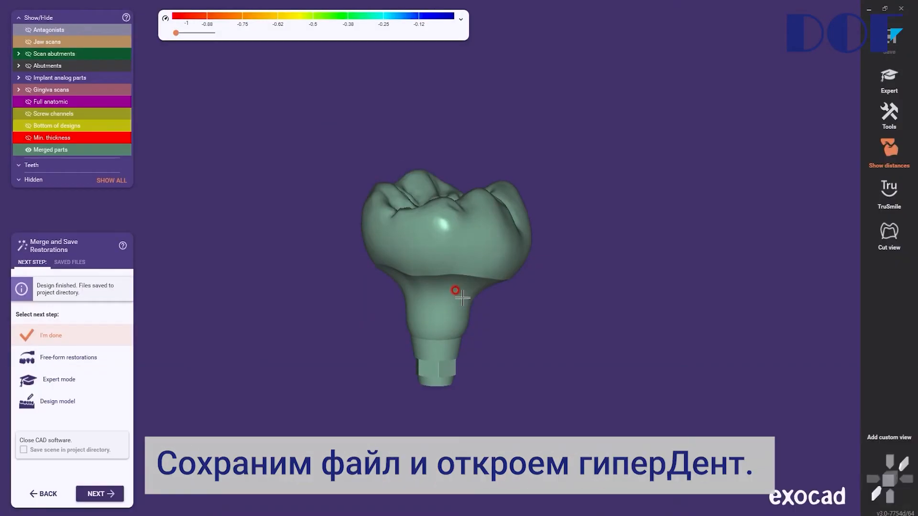
{"action": "left_click", "coordinate": [96, 494]}
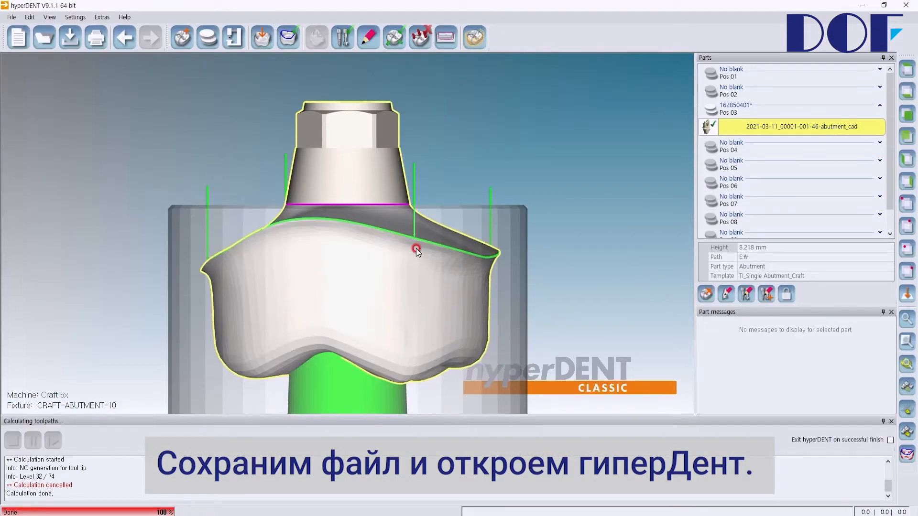
In hyperDENT, create a new Titan Abutment-D10 blank in the empty slot Pos 02.
{"action": "scroll", "coordinate": [388, 239], "scroll_direction": "up", "scroll_amount": 2}
{"action": "scroll", "coordinate": [364, 232], "scroll_direction": "down", "scroll_amount": 5}
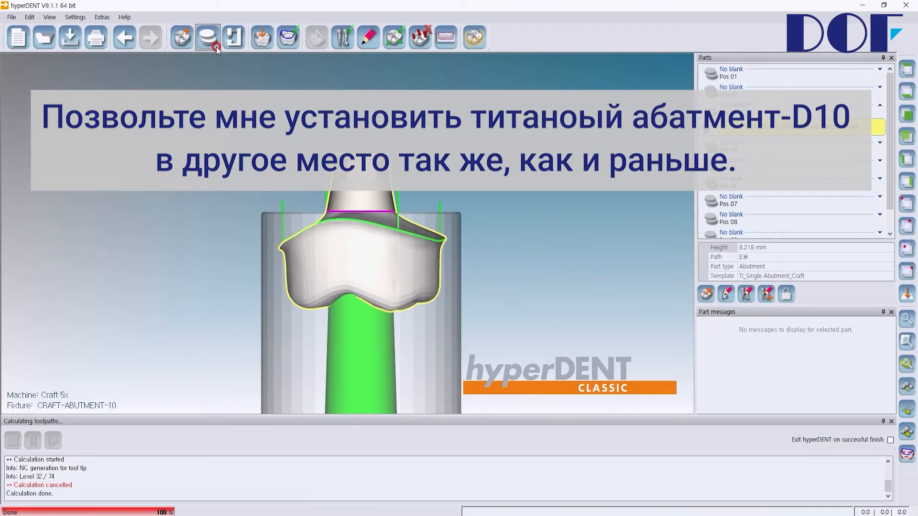
{"action": "left_click", "coordinate": [208, 38]}
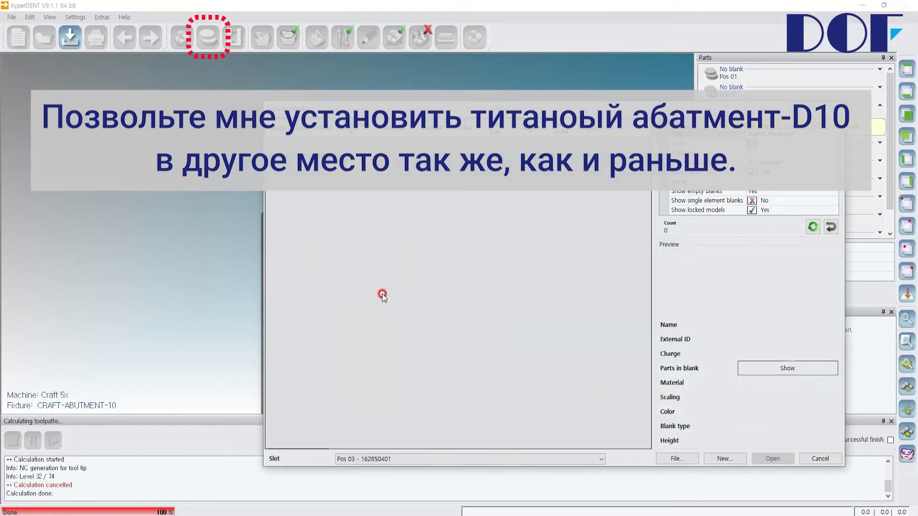
{"action": "left_click", "coordinate": [724, 459]}
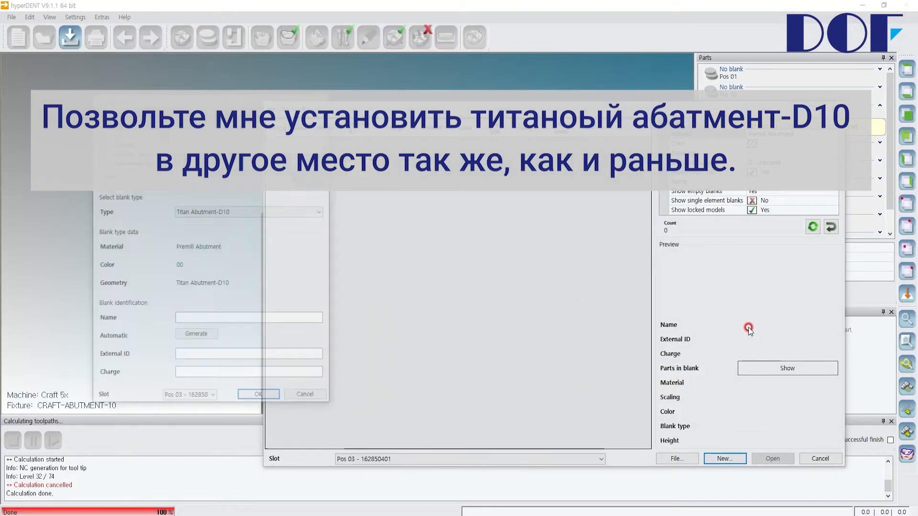
{"action": "left_click", "coordinate": [250, 214]}
{"action": "left_click", "coordinate": [252, 229]}
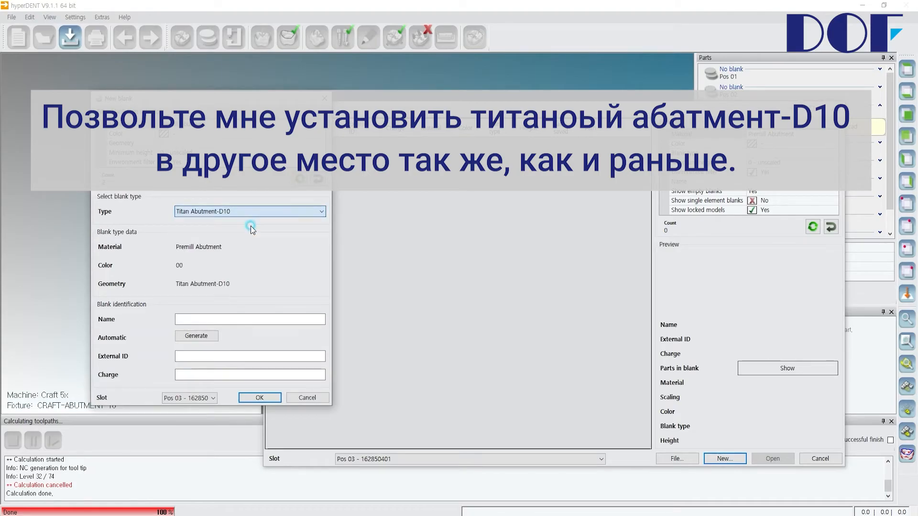
{"action": "left_click", "coordinate": [205, 397]}
{"action": "left_click", "coordinate": [315, 309]}
{"action": "left_click", "coordinate": [258, 396]}
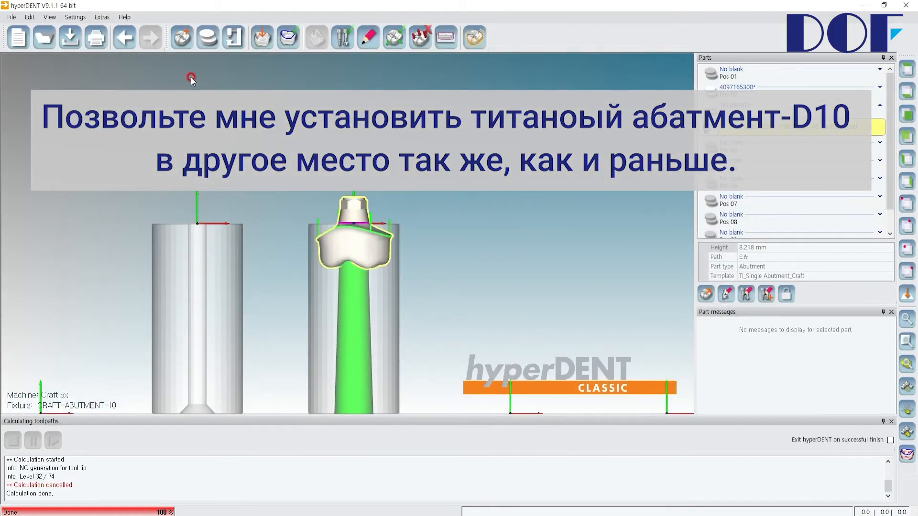
{"action": "left_click", "coordinate": [183, 46]}
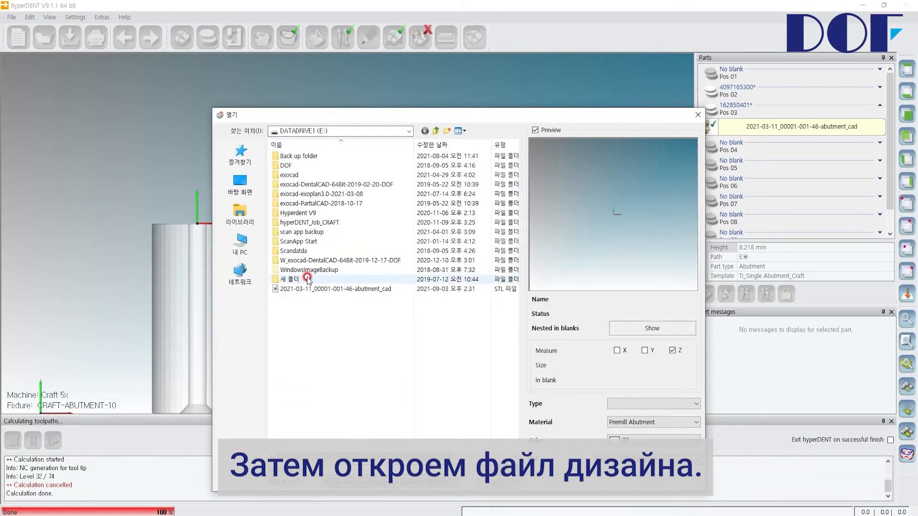
{"action": "left_click", "coordinate": [256, 241]}
{"action": "double_click", "coordinate": [342, 329]}
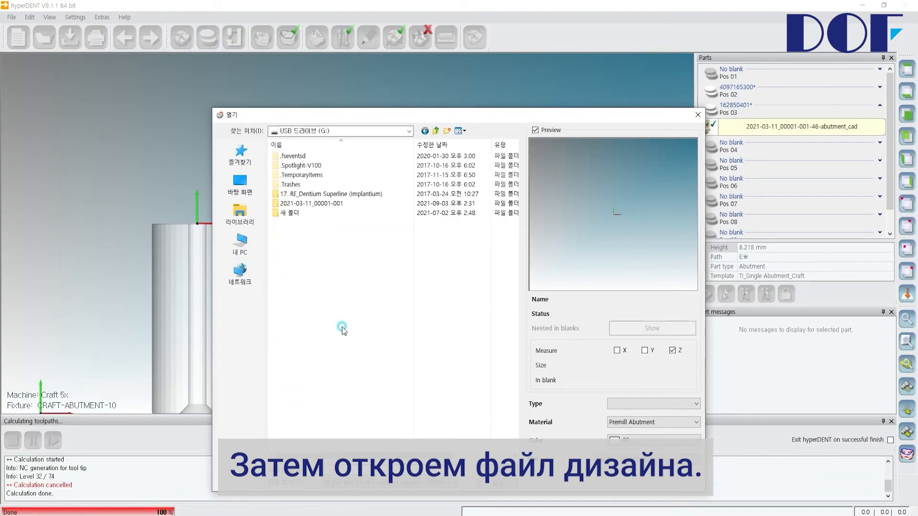
{"action": "double_click", "coordinate": [316, 204]}
{"action": "left_click", "coordinate": [391, 184]}
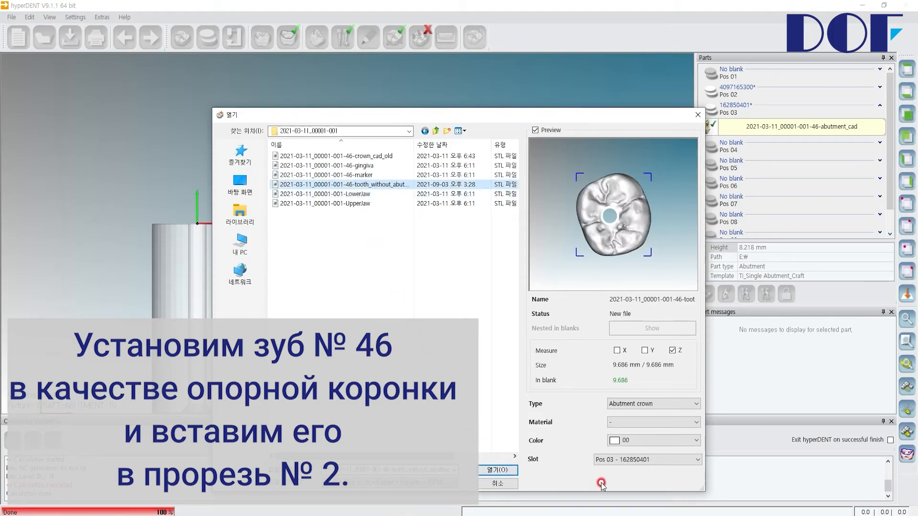
{"action": "left_click", "coordinate": [624, 460]}
{"action": "left_click", "coordinate": [747, 369]}
{"action": "left_click", "coordinate": [497, 470]}
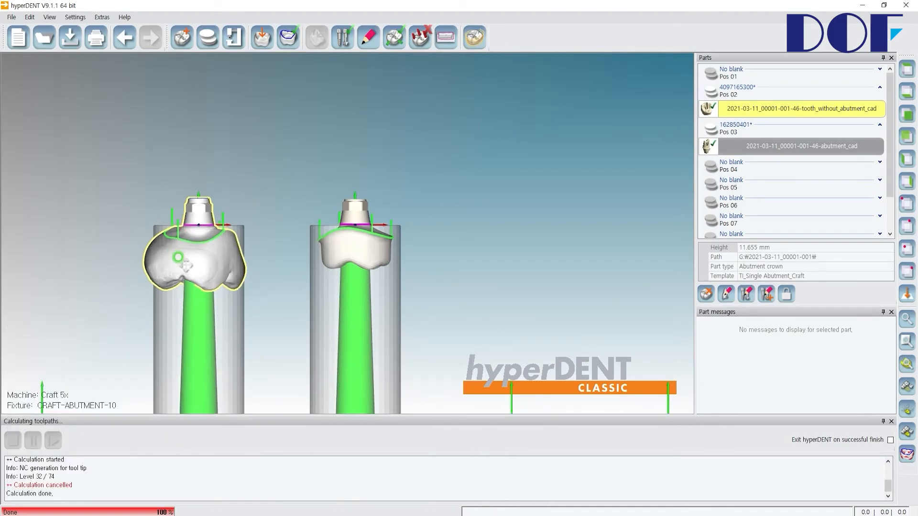
Check the crown's fit within the Pos 02 blank and unload that blank.
{"action": "scroll", "coordinate": [196, 256], "scroll_direction": "up", "scroll_amount": 5}
{"action": "scroll", "coordinate": [240, 272], "scroll_direction": "down", "scroll_amount": 6}
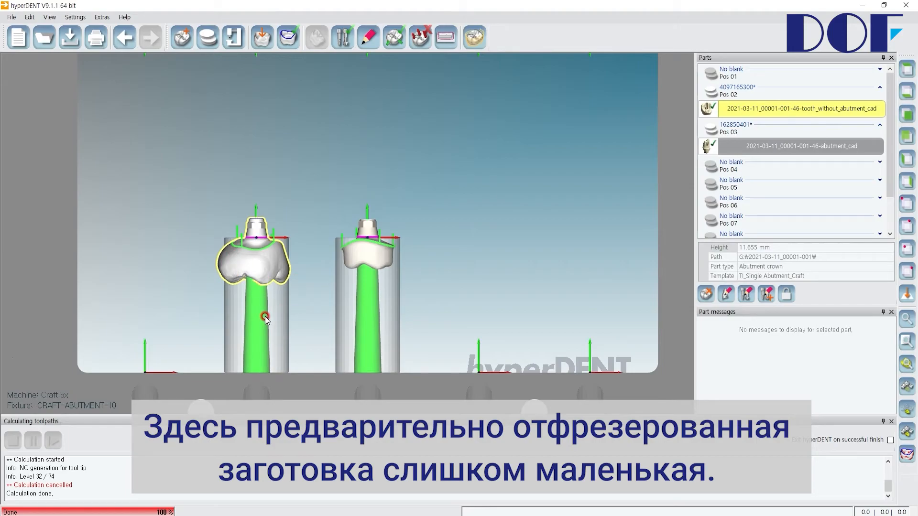
{"action": "left_click_drag", "start_coordinate": [742, 95], "coordinate": [802, 121]}
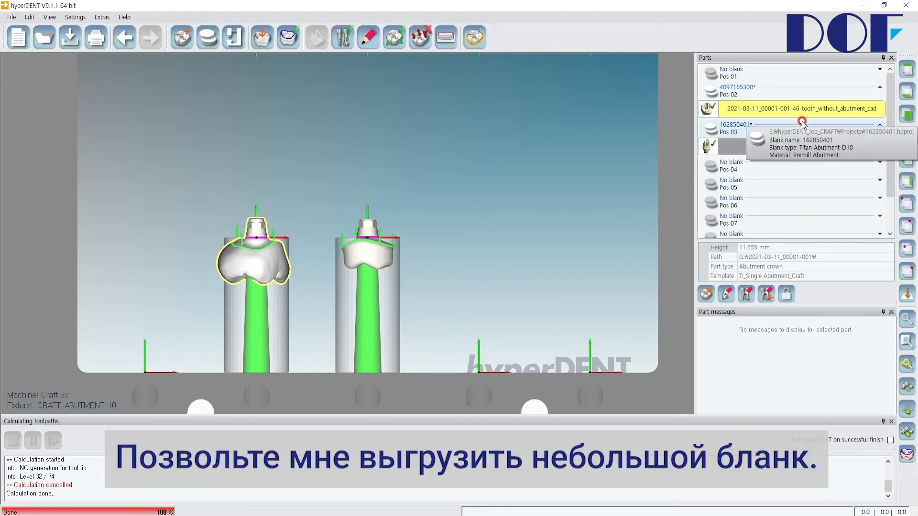
{"action": "right_click", "coordinate": [761, 90]}
{"action": "right_click", "coordinate": [733, 92]}
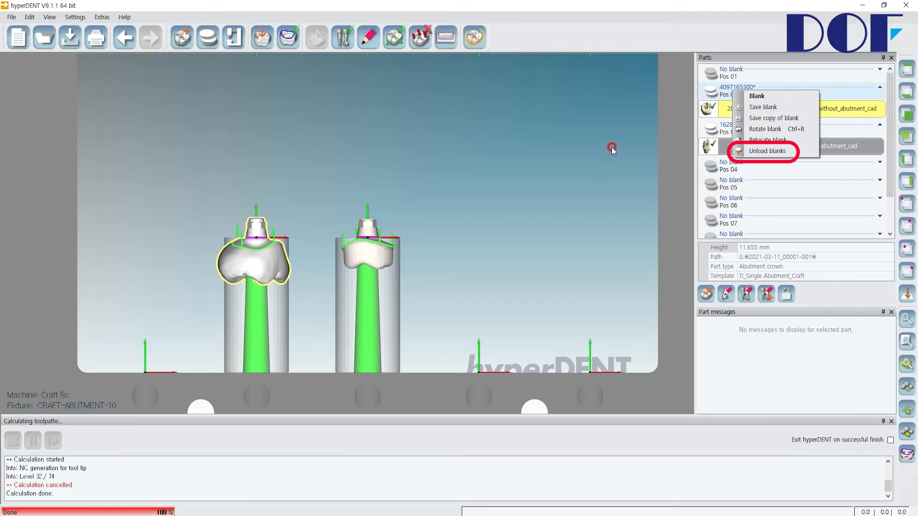
{"action": "left_click", "coordinate": [760, 151]}
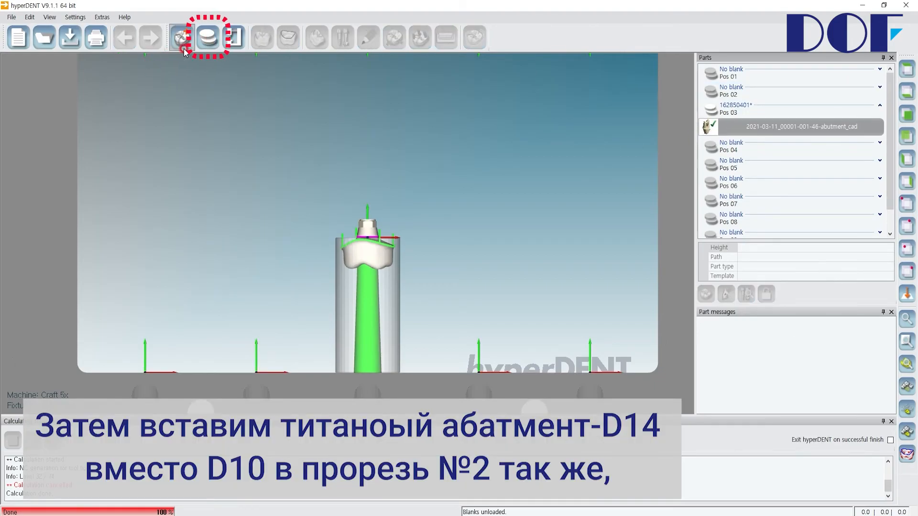
Create a new Titan Abutment-D14 blank in the empty slot Pos 02.
{"action": "left_click", "coordinate": [208, 39]}
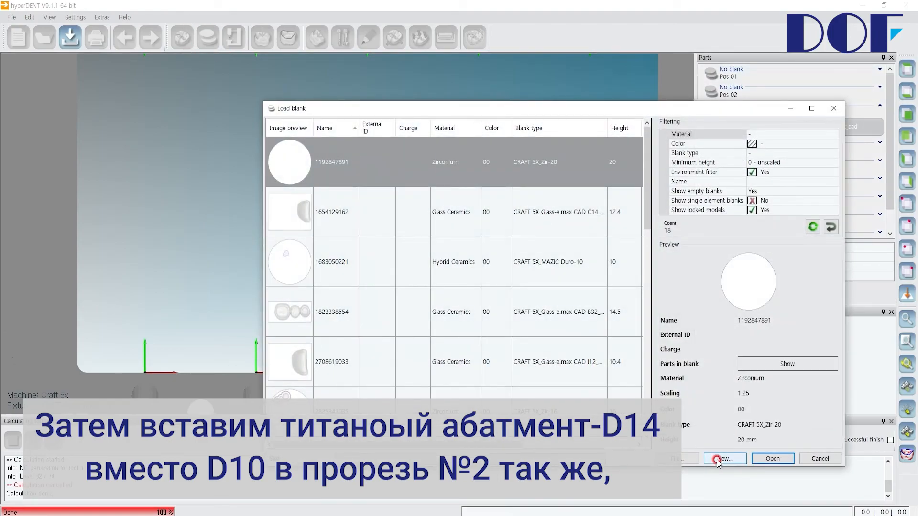
{"action": "left_click", "coordinate": [221, 173]}
{"action": "scroll", "coordinate": [175, 373], "scroll_direction": "down", "scroll_amount": 1}
{"action": "scroll", "coordinate": [174, 373], "scroll_direction": "down", "scroll_amount": 18}
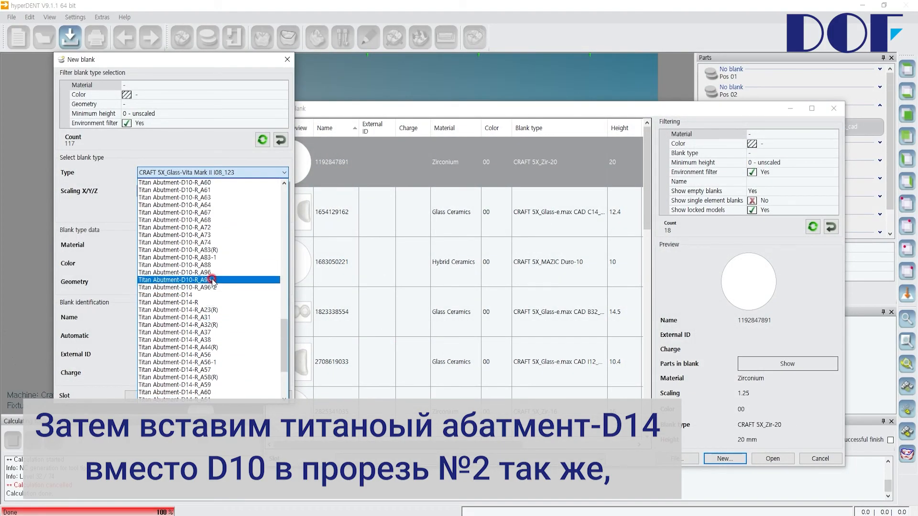
{"action": "left_click", "coordinate": [204, 295]}
{"action": "left_click", "coordinate": [134, 359]}
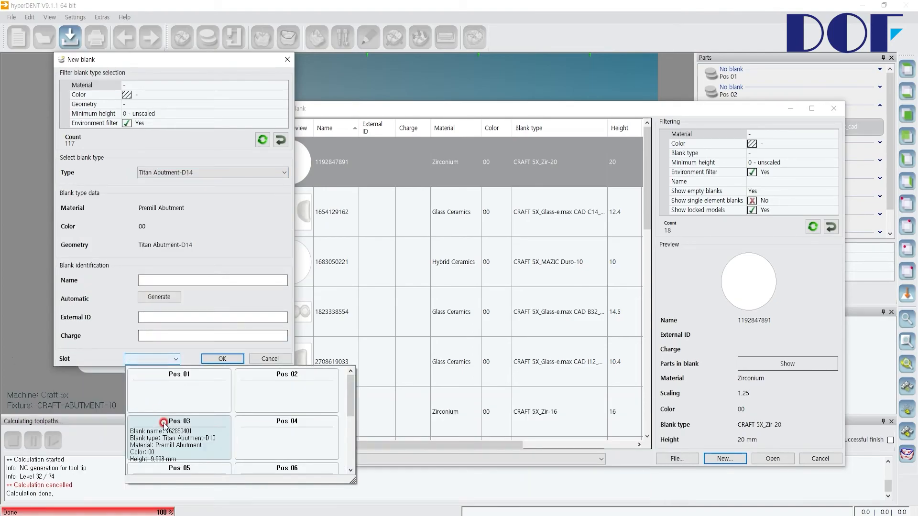
{"action": "left_click", "coordinate": [241, 389]}
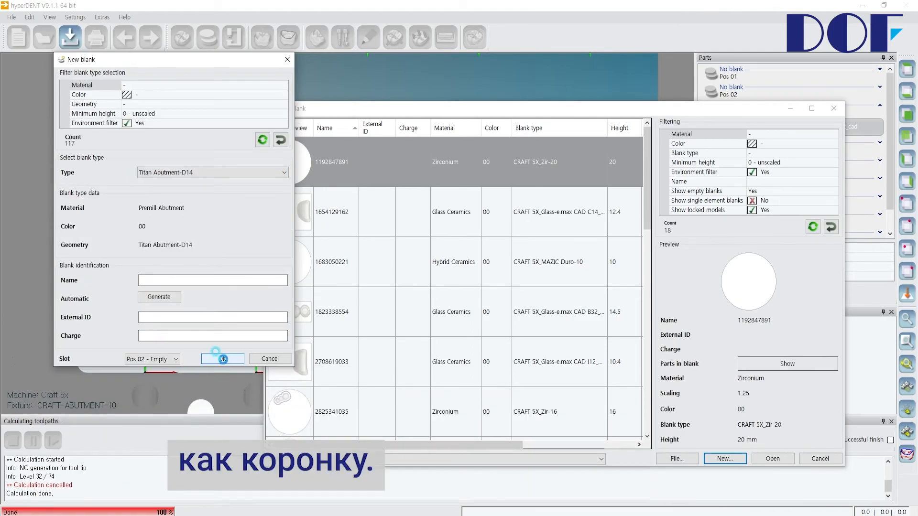
{"action": "left_click", "coordinate": [223, 359]}
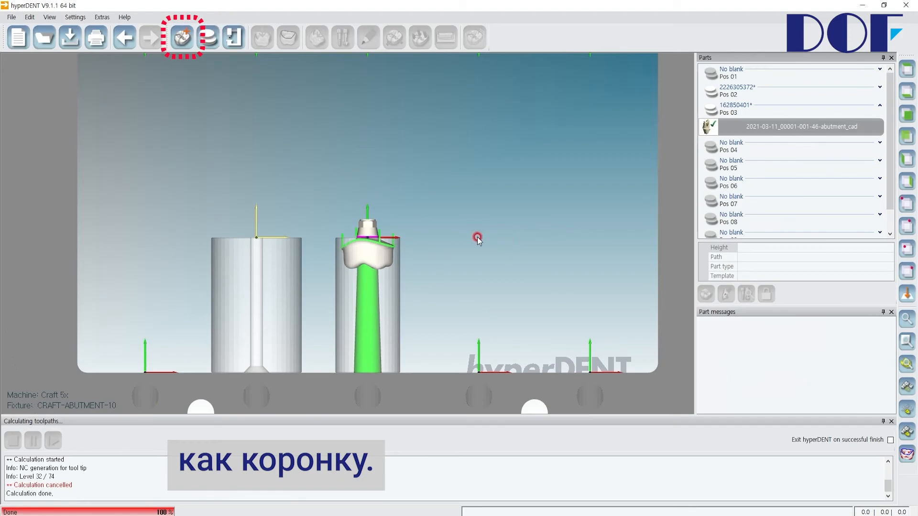
{"action": "left_click", "coordinate": [182, 38]}
{"action": "left_click", "coordinate": [351, 184]}
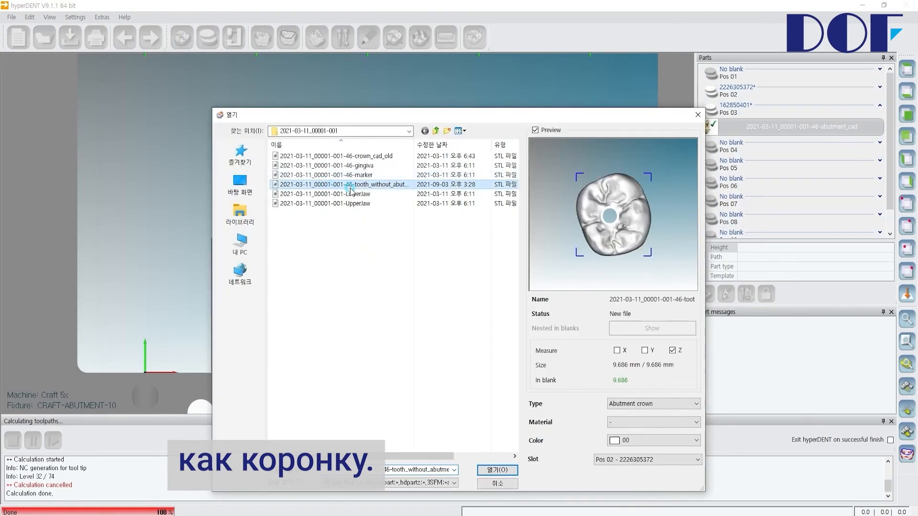
{"action": "left_click", "coordinate": [497, 470]}
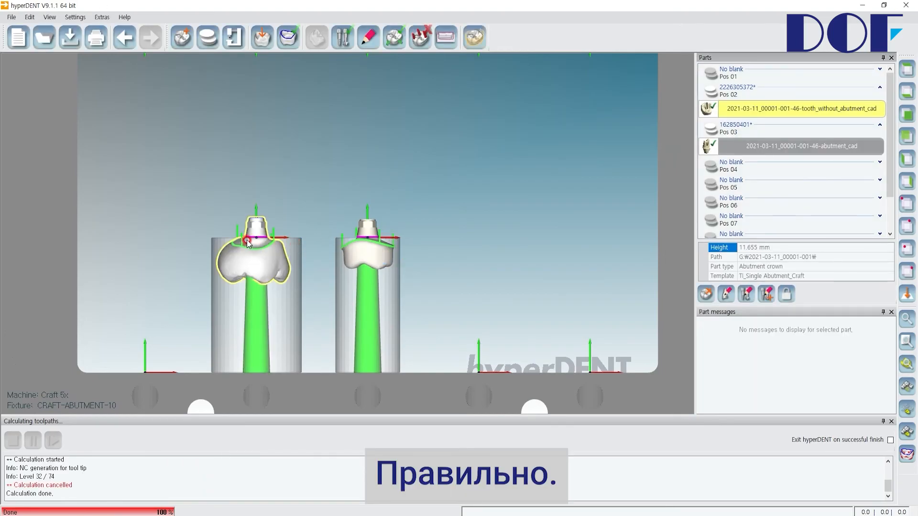
Examine the crown's connection margin relative to the top edge of the Pos 02 blank.
{"action": "scroll", "coordinate": [254, 234], "scroll_direction": "up", "scroll_amount": 6}
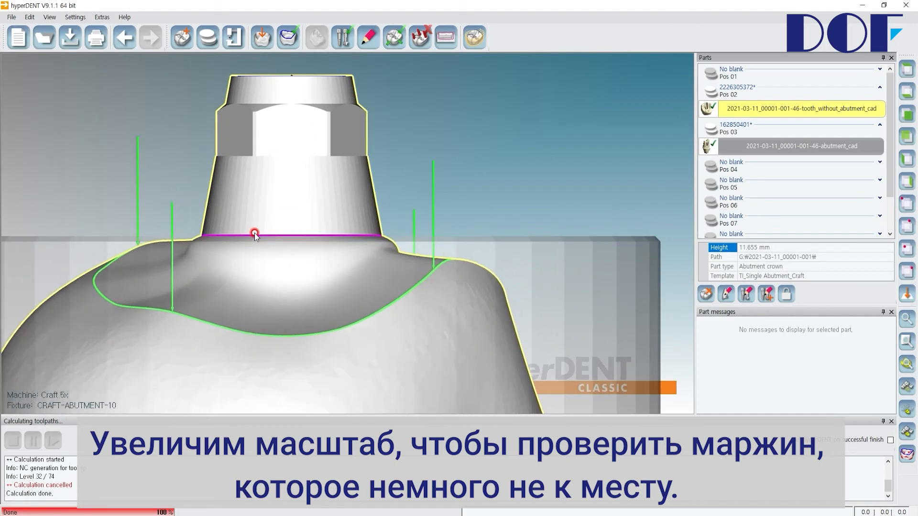
{"action": "scroll", "coordinate": [355, 243], "scroll_direction": "up", "scroll_amount": 4}
{"action": "scroll", "coordinate": [354, 239], "scroll_direction": "down", "scroll_amount": 6}
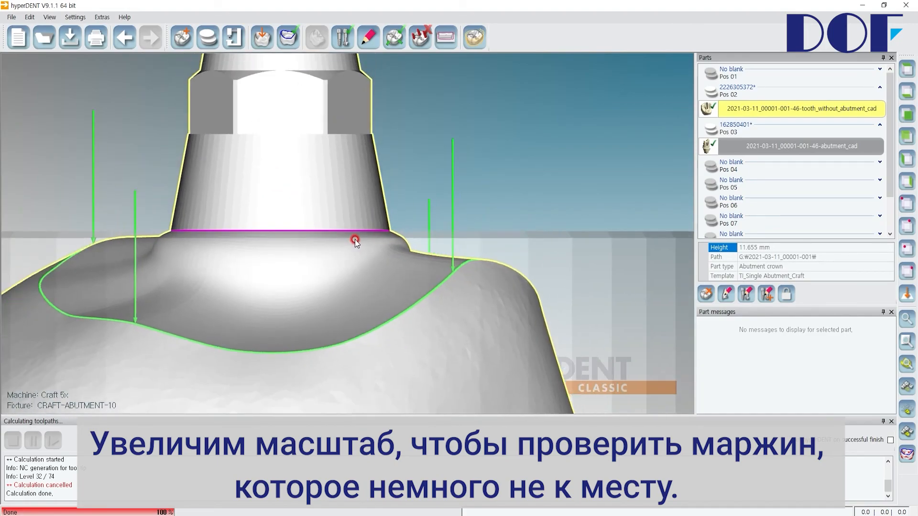
{"action": "scroll", "coordinate": [362, 234], "scroll_direction": "down", "scroll_amount": 1}
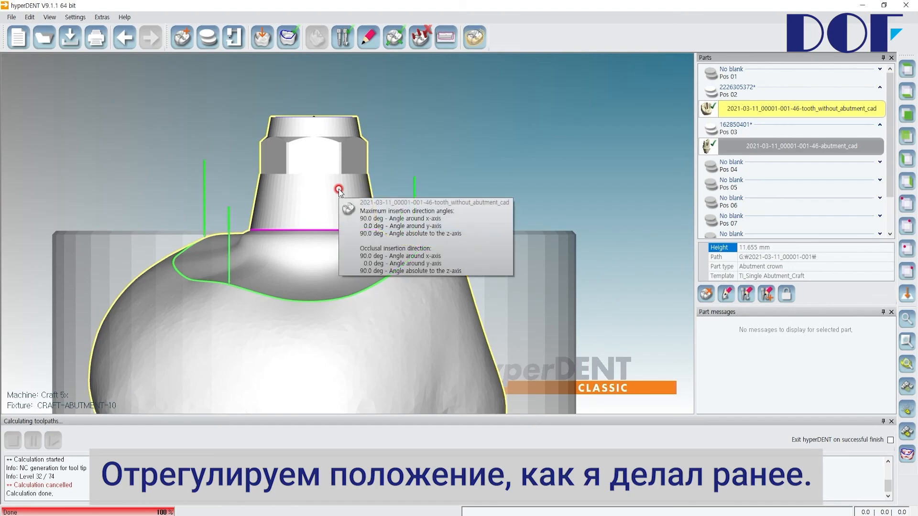
{"action": "scroll", "coordinate": [331, 198], "scroll_direction": "up", "scroll_amount": 1}
{"action": "scroll", "coordinate": [331, 198], "scroll_direction": "down", "scroll_amount": 1}
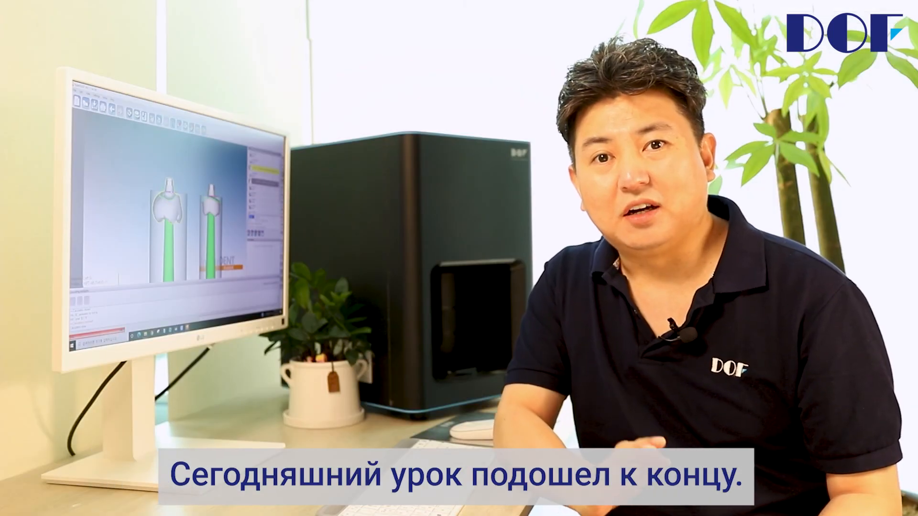